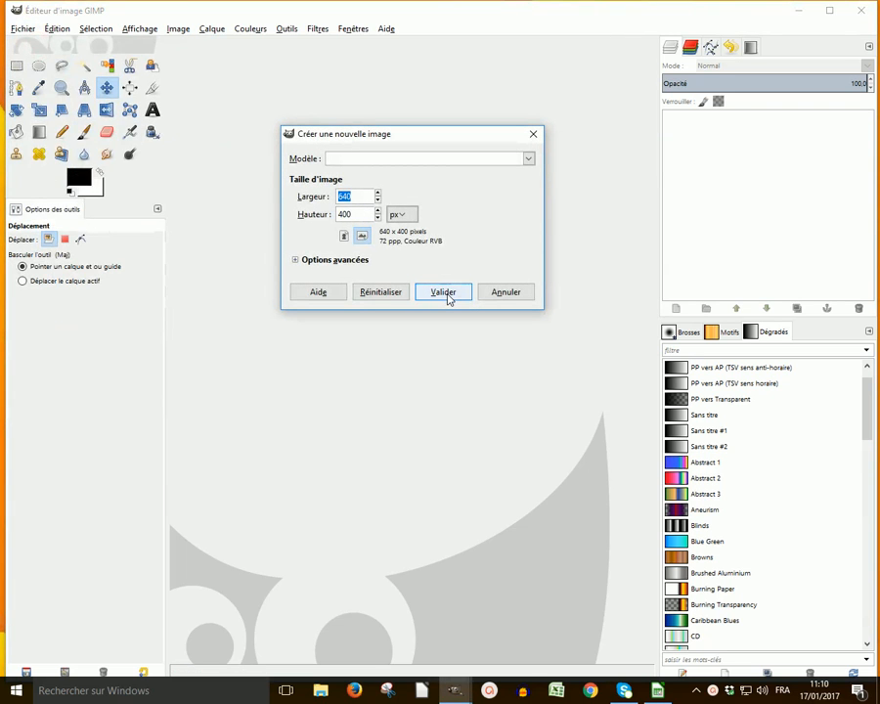
Step: Create a new 640 × 400 px image and fill its background with light pink (f3a9a9)
left_click(444, 292)
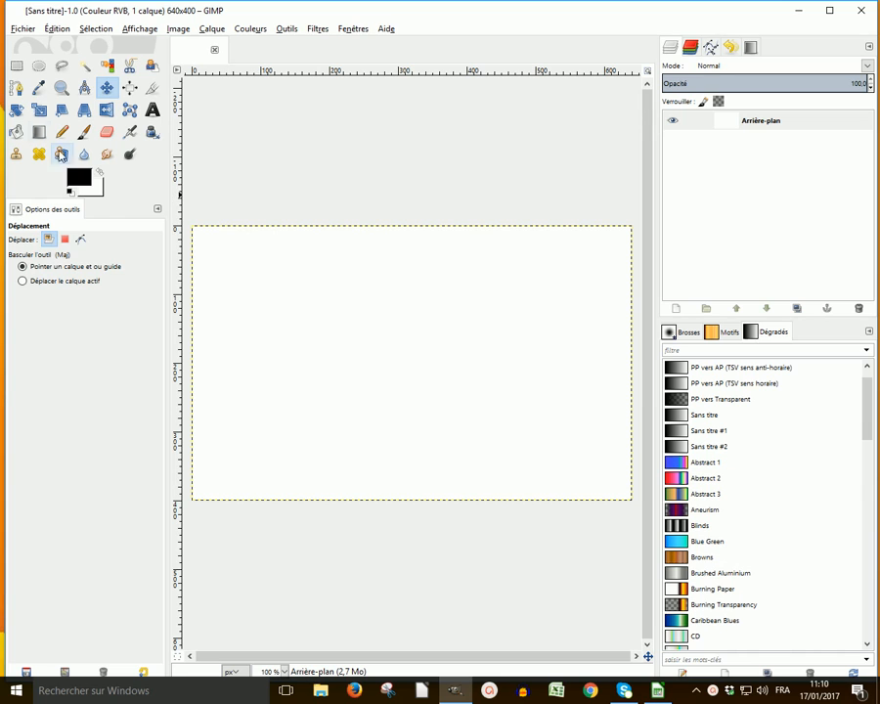
left_click(15, 131)
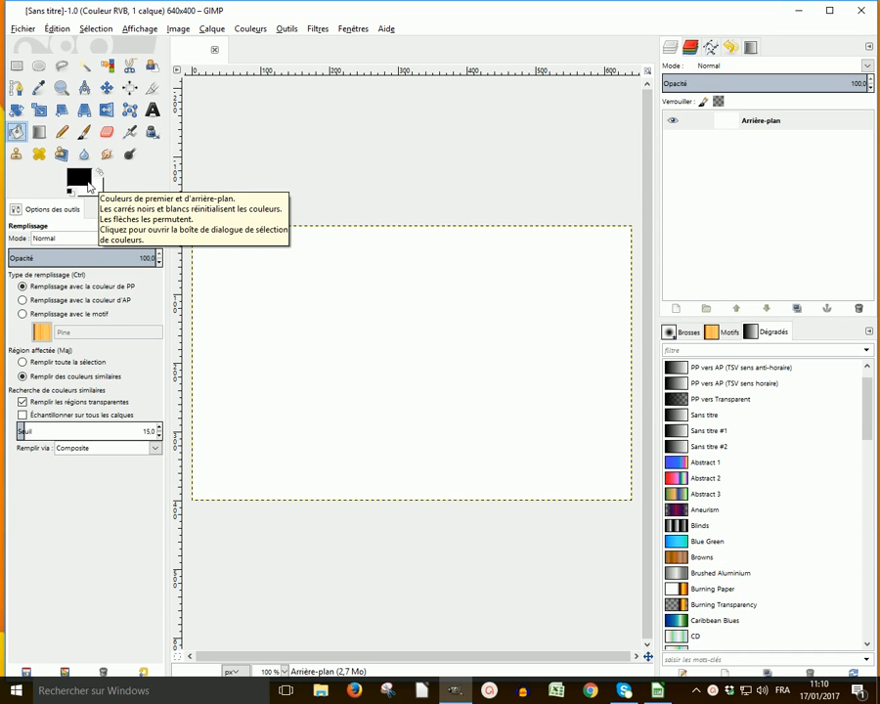
left_click(88, 183)
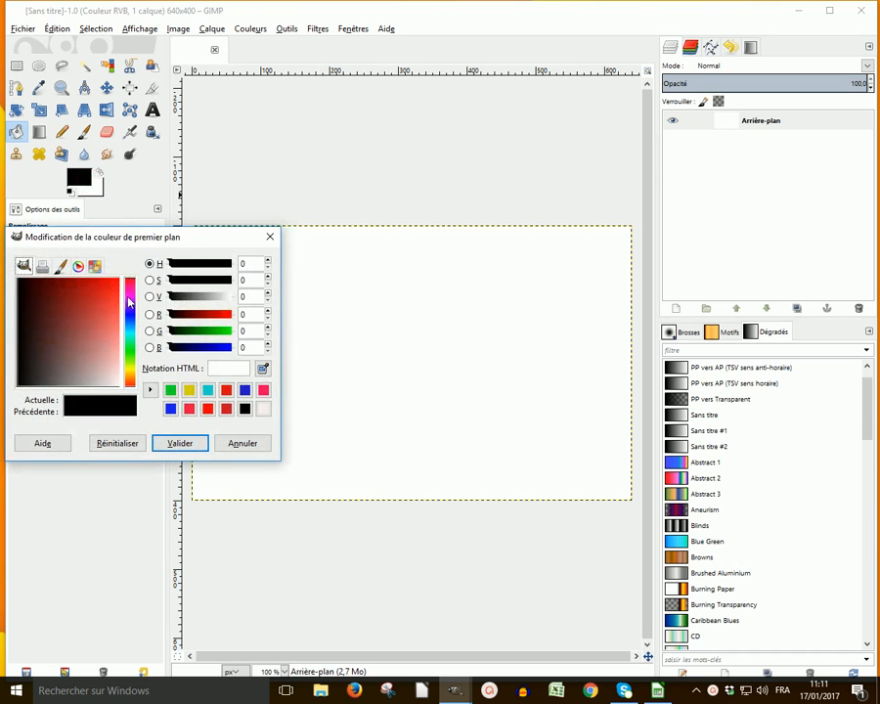
left_click_drag(113, 330, 116, 357)
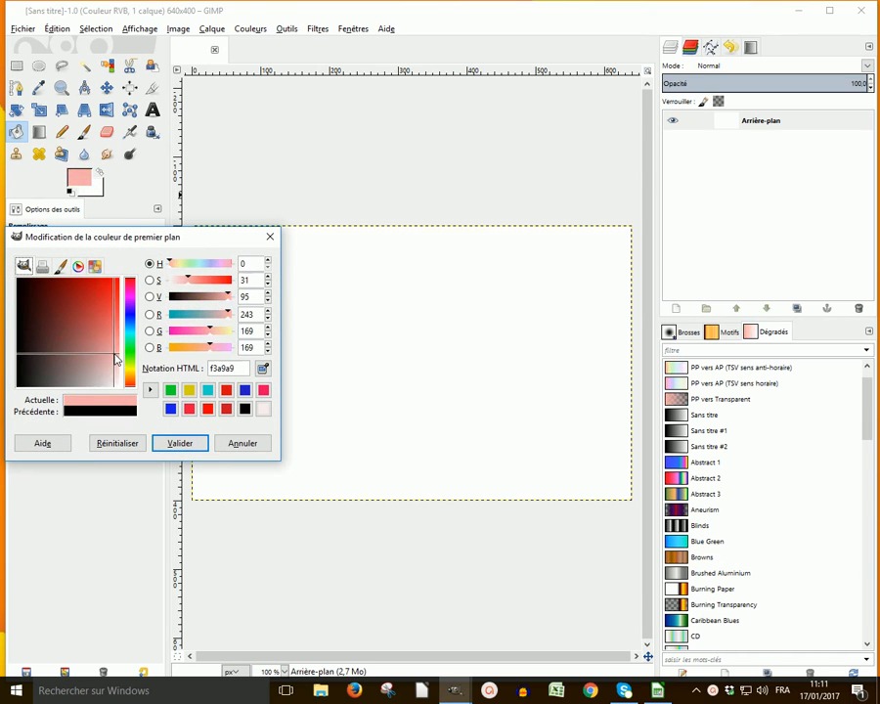
left_click(181, 444)
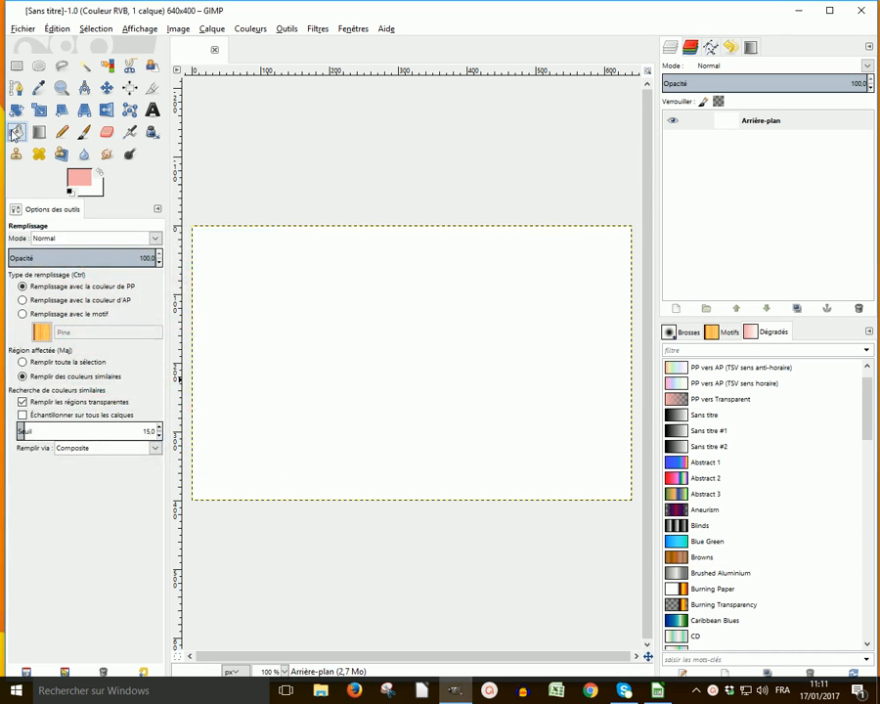
left_click(386, 345)
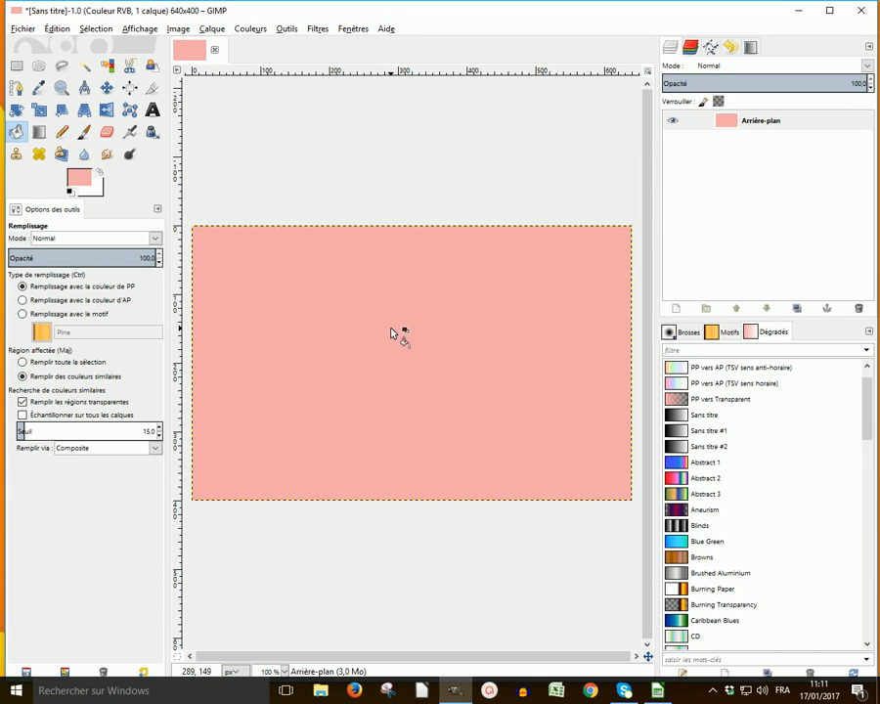
Step: Add a transparent 640 × 400 px layer and make a rectangular selection about 324 × 116 px in the upper middle of the canvas
left_click(678, 309)
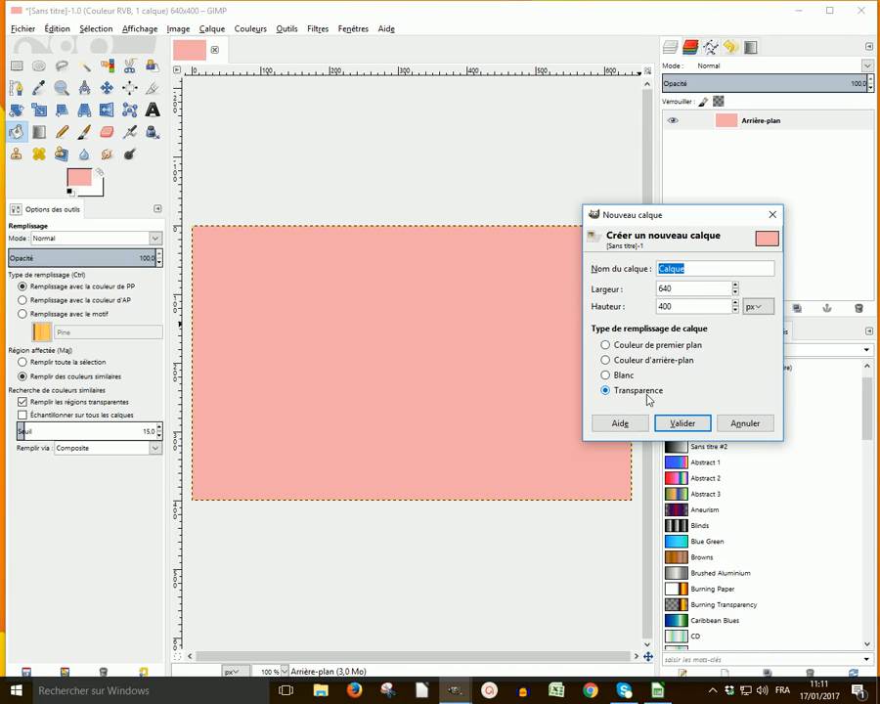
left_click(682, 424)
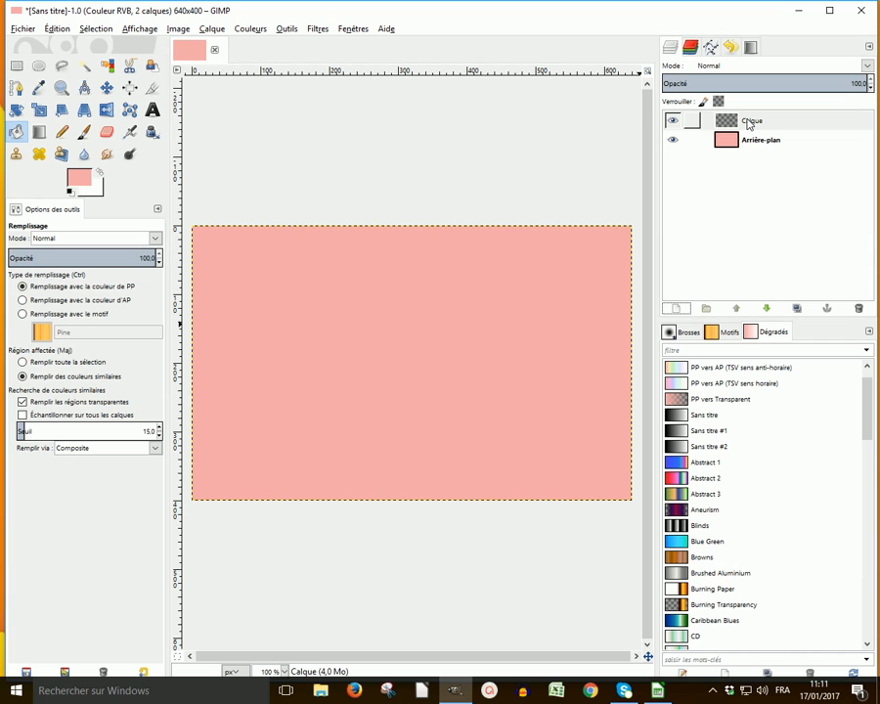
left_click(16, 66)
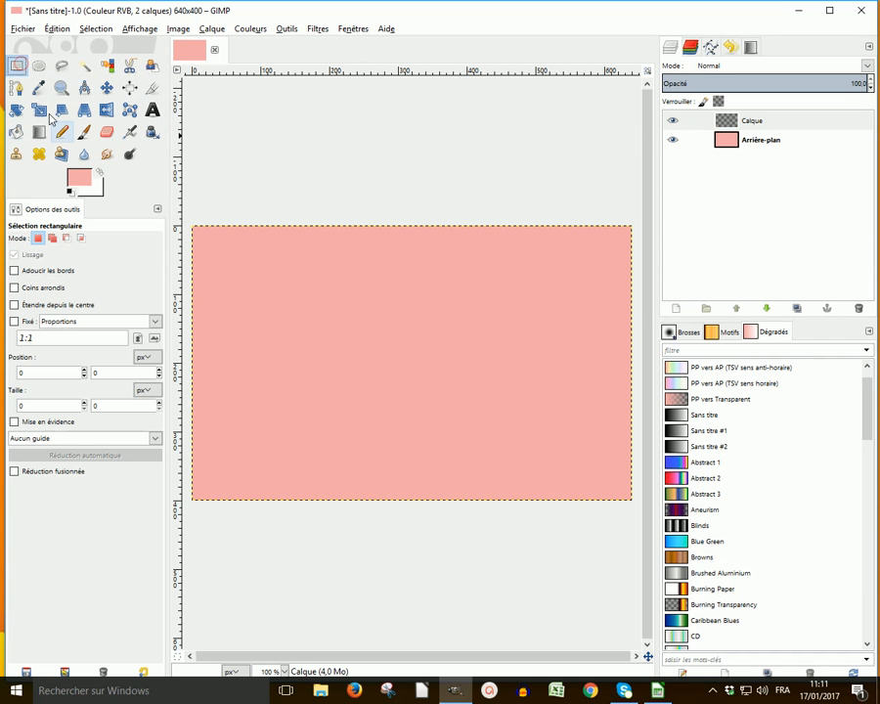
left_click_drag(270, 286, 493, 366)
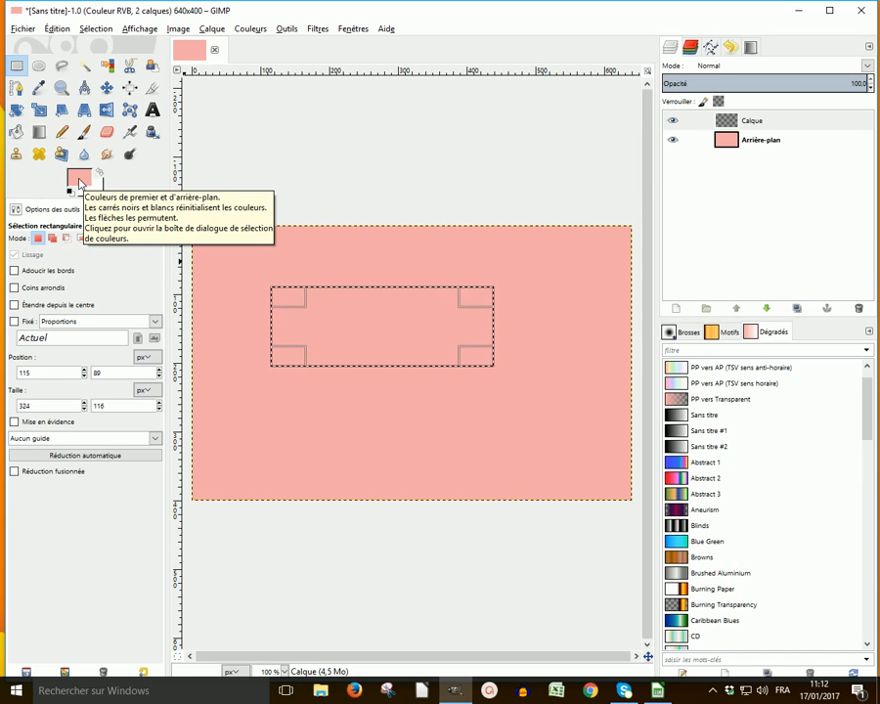
Step: Fill the rectangular selection with yellow (e8e623) and clear the selection
left_click(80, 182)
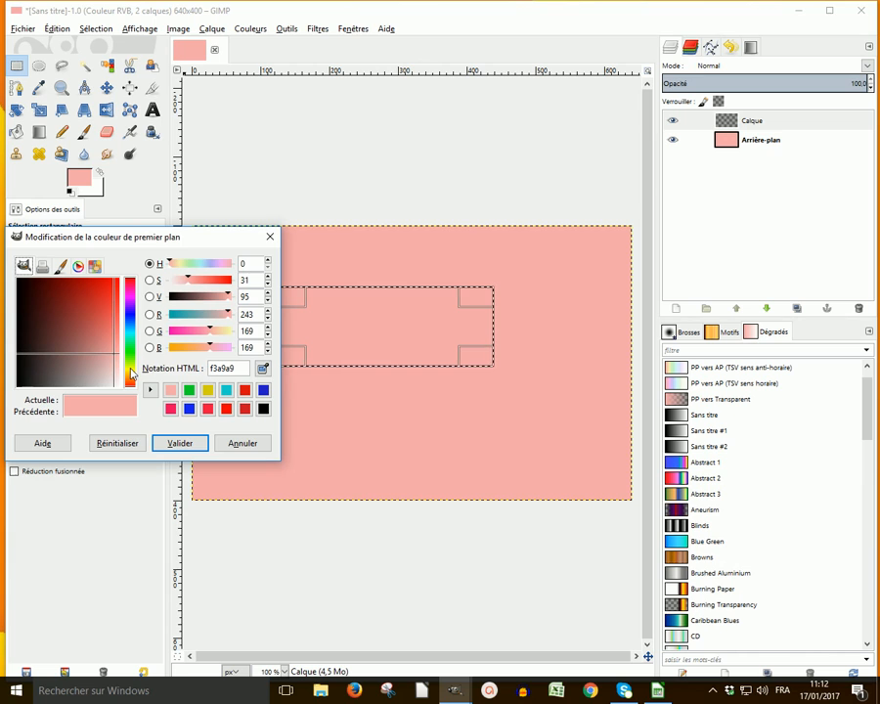
left_click(129, 369)
left_click_drag(106, 309, 113, 299)
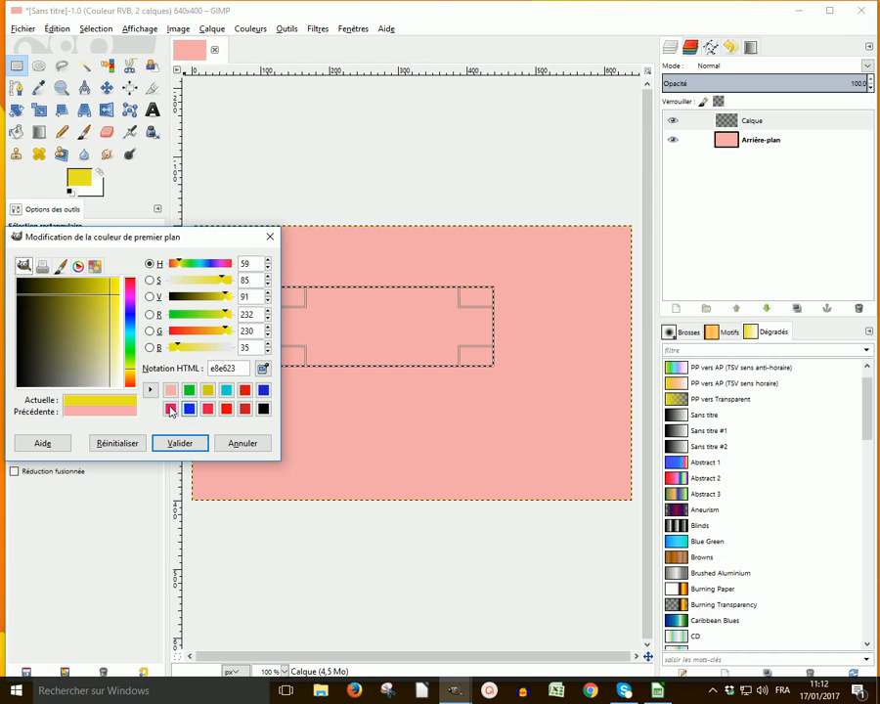
left_click(182, 444)
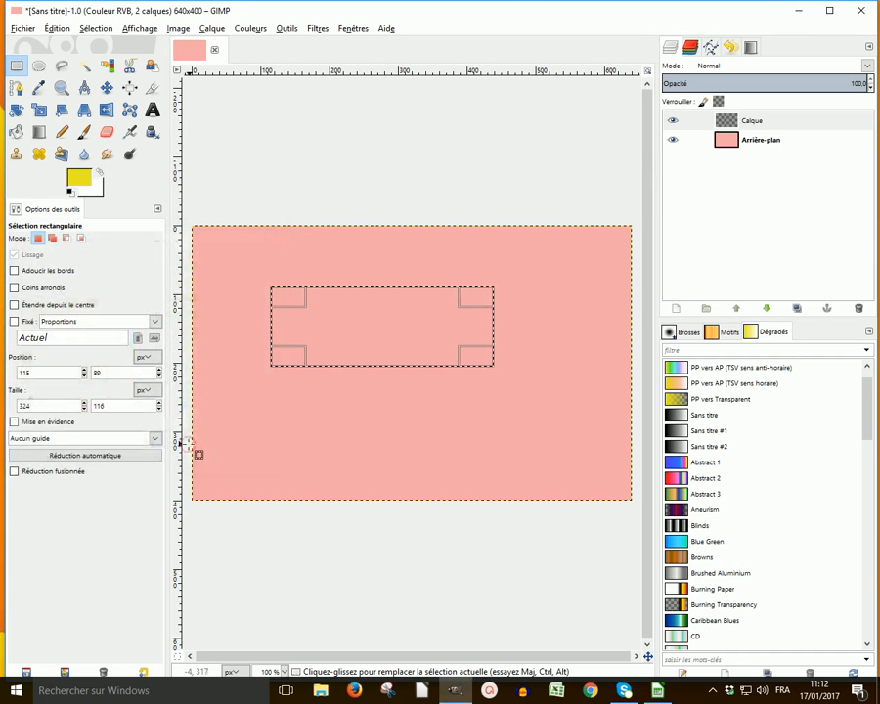
left_click(16, 131)
left_click(369, 332)
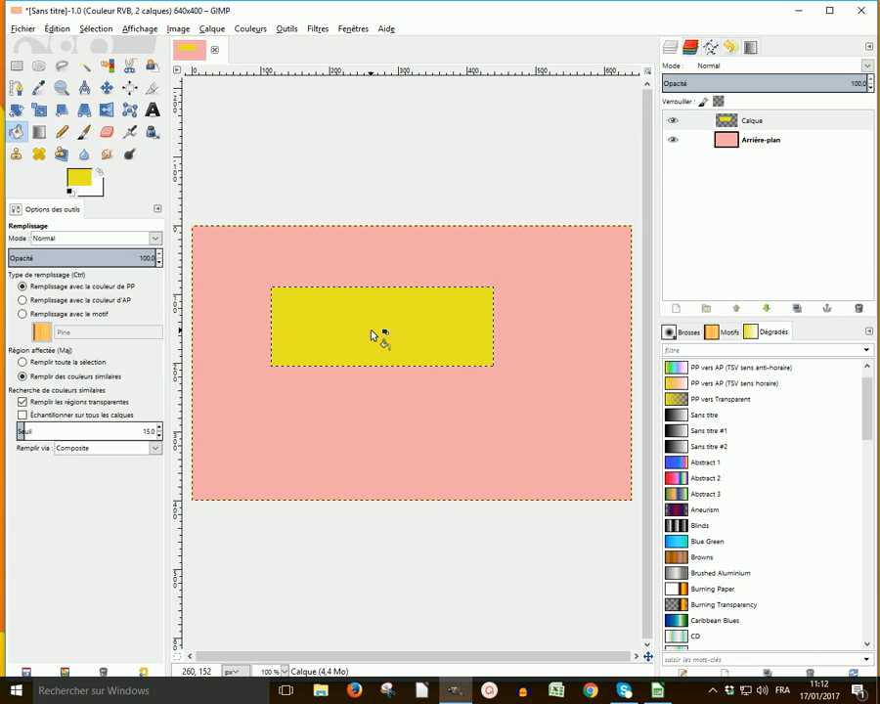
left_click(94, 29)
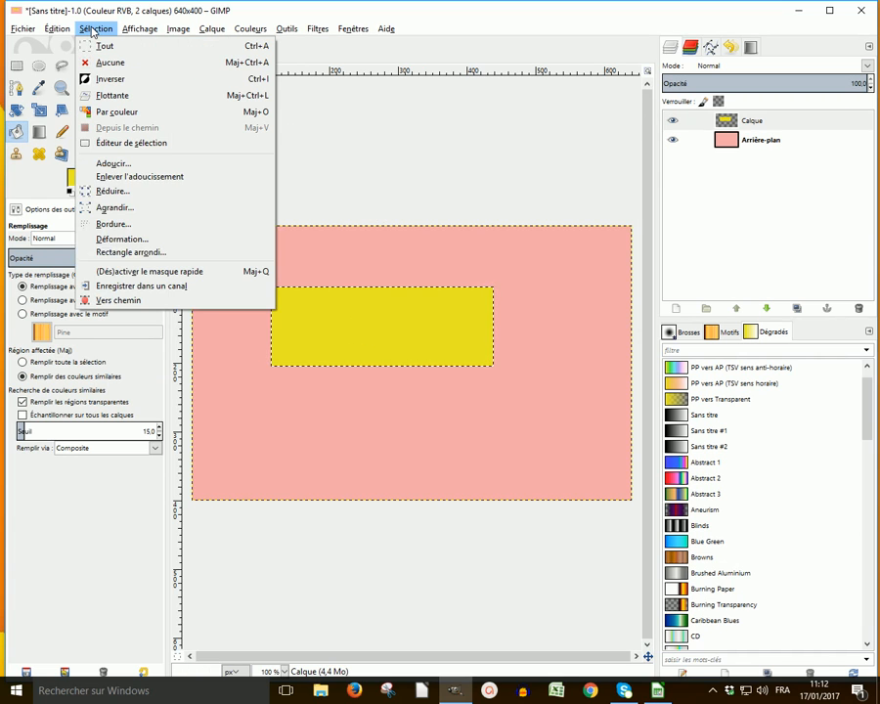
left_click(102, 62)
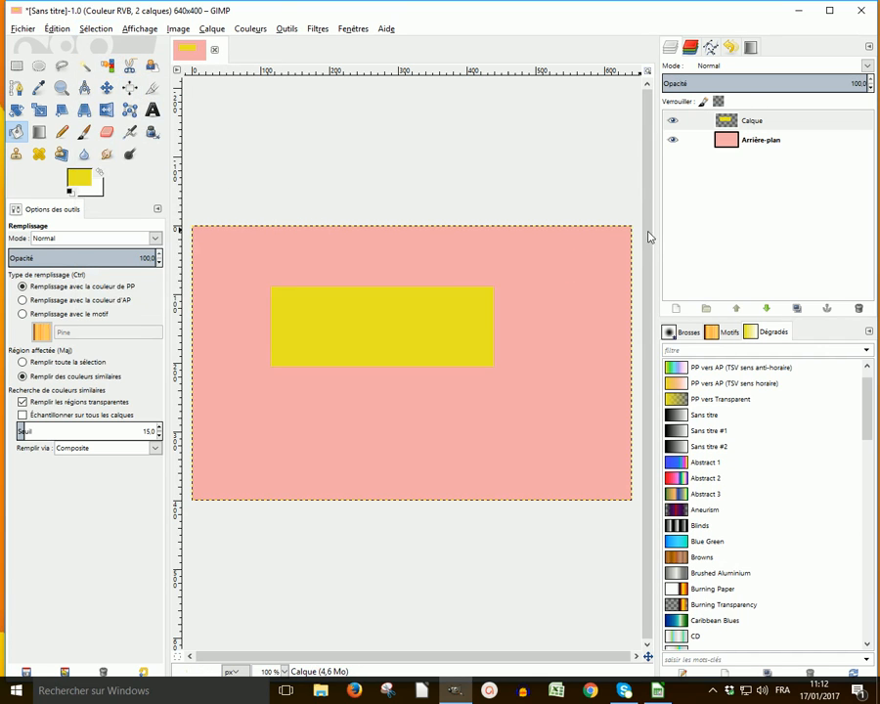
Step: Hide the pink background layer to inspect the transparency around the yellow rectangle, and show the layer again
left_click(672, 142)
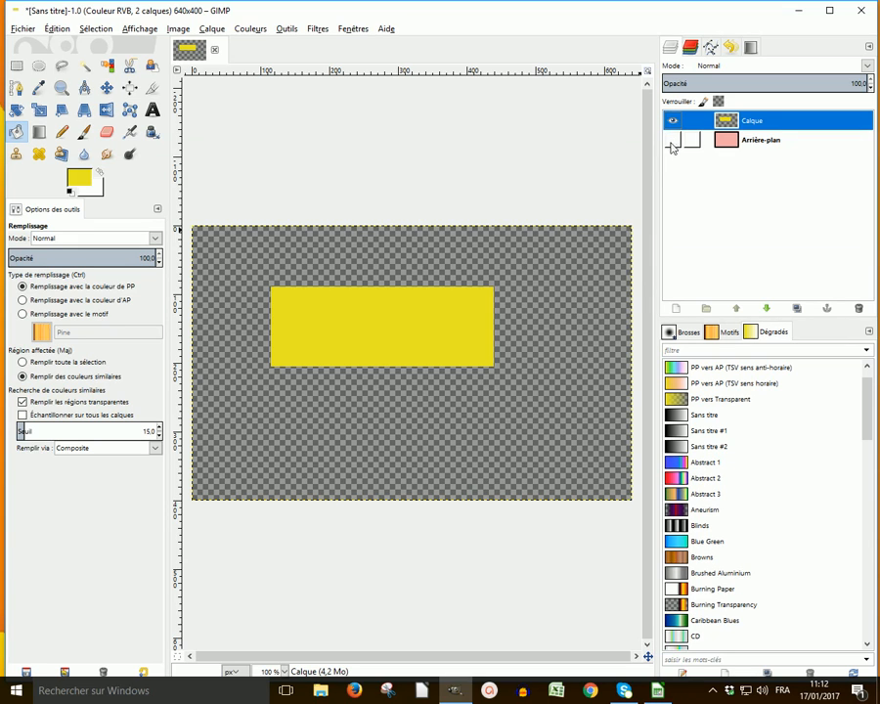
left_click(672, 142)
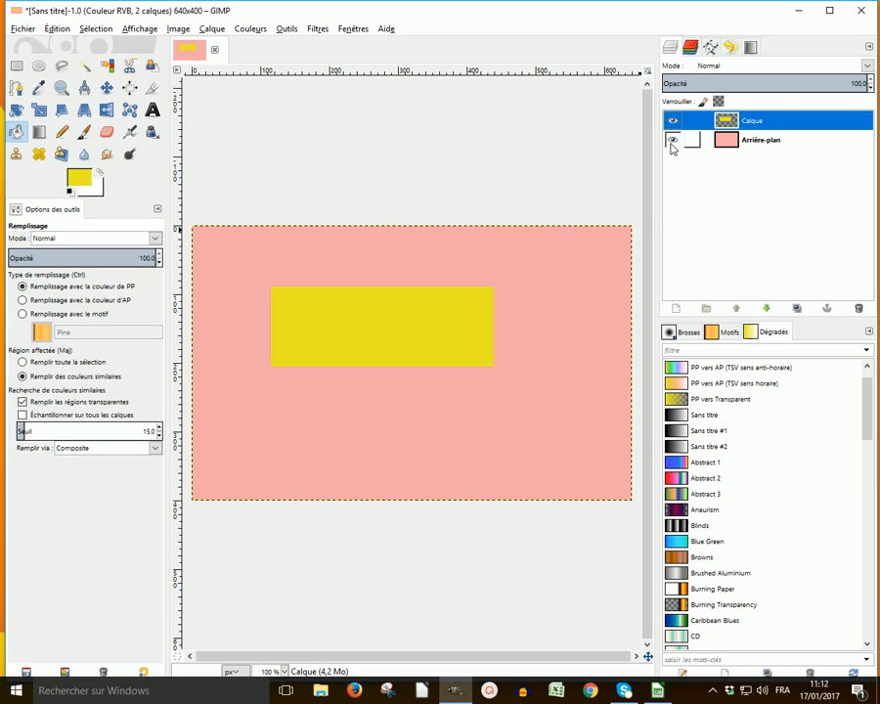
Step: Add a second transparent 640 × 400 px layer and make an elliptical selection about 158 × 138 px overlapping the yellow rectangle's lower right part
left_click(675, 310)
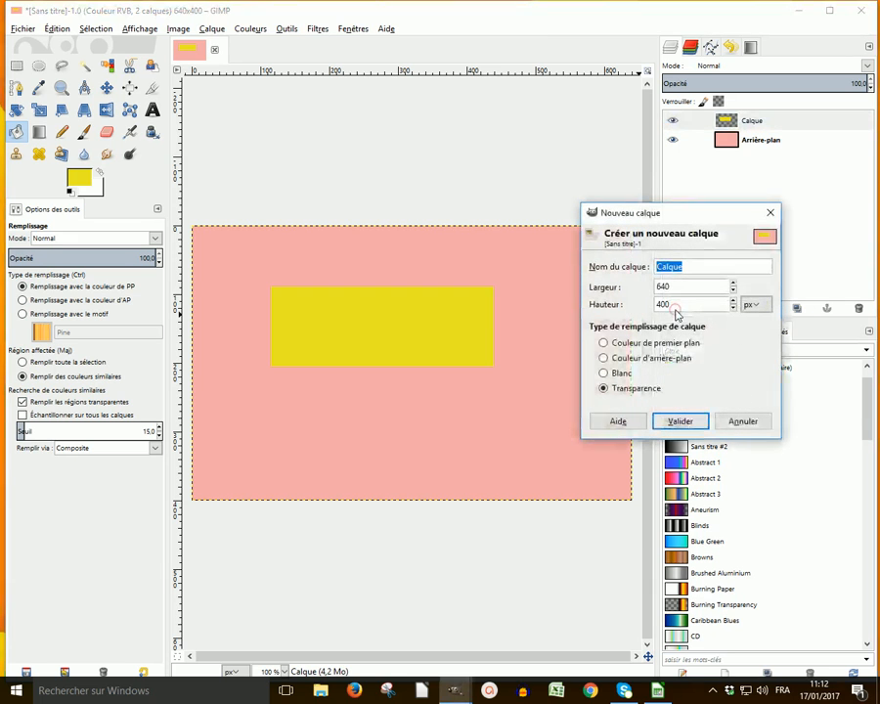
left_click(680, 422)
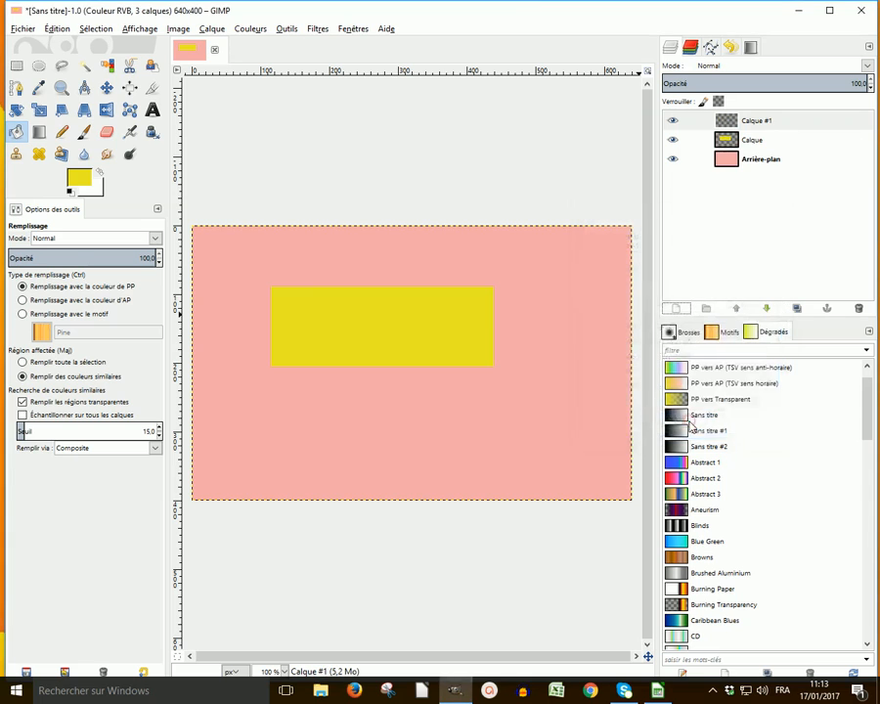
left_click(38, 67)
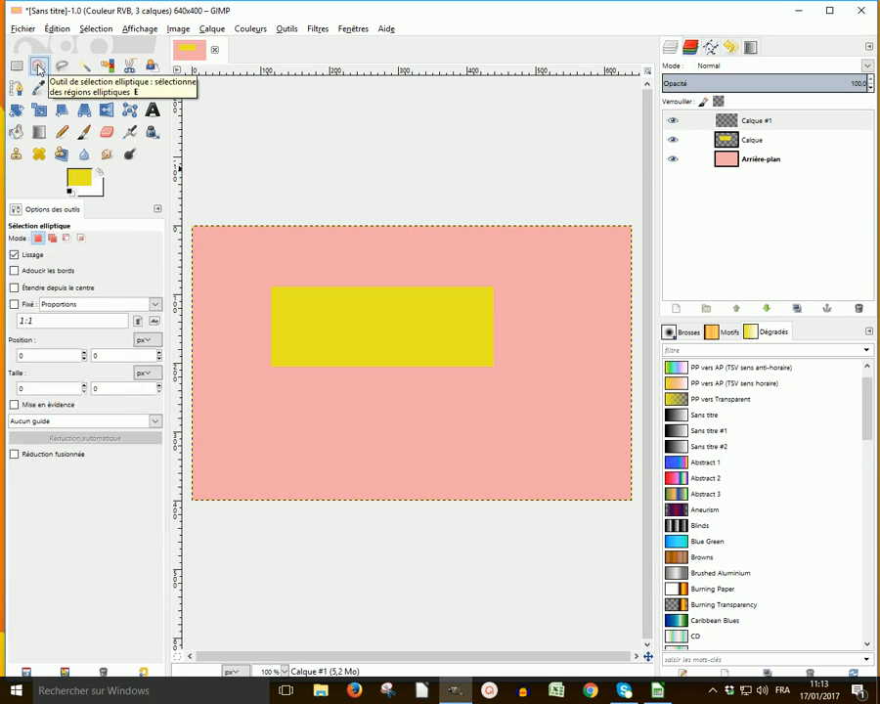
left_click_drag(365, 307, 472, 401)
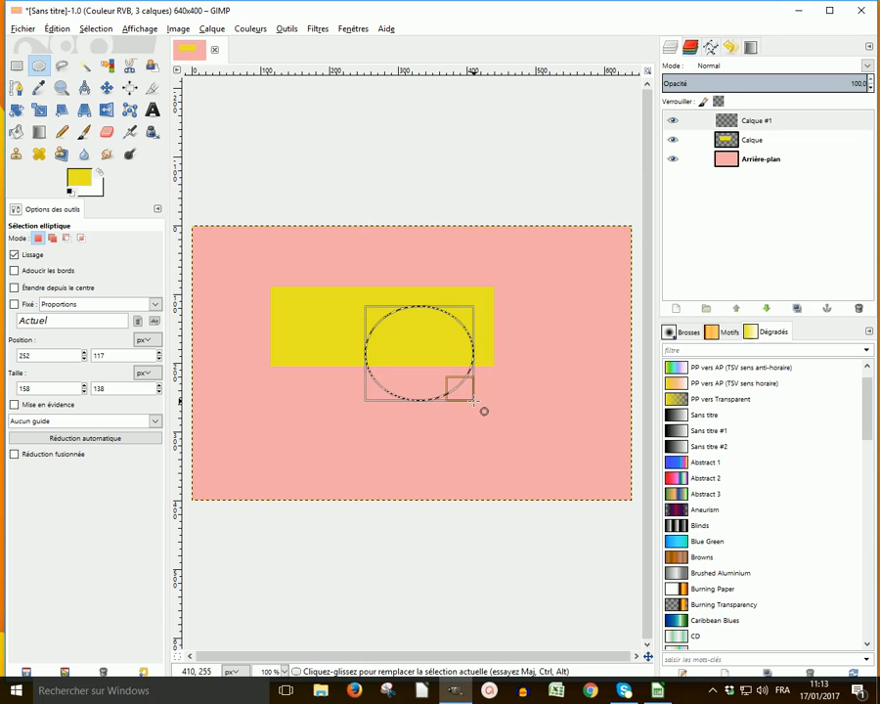
left_click(427, 354)
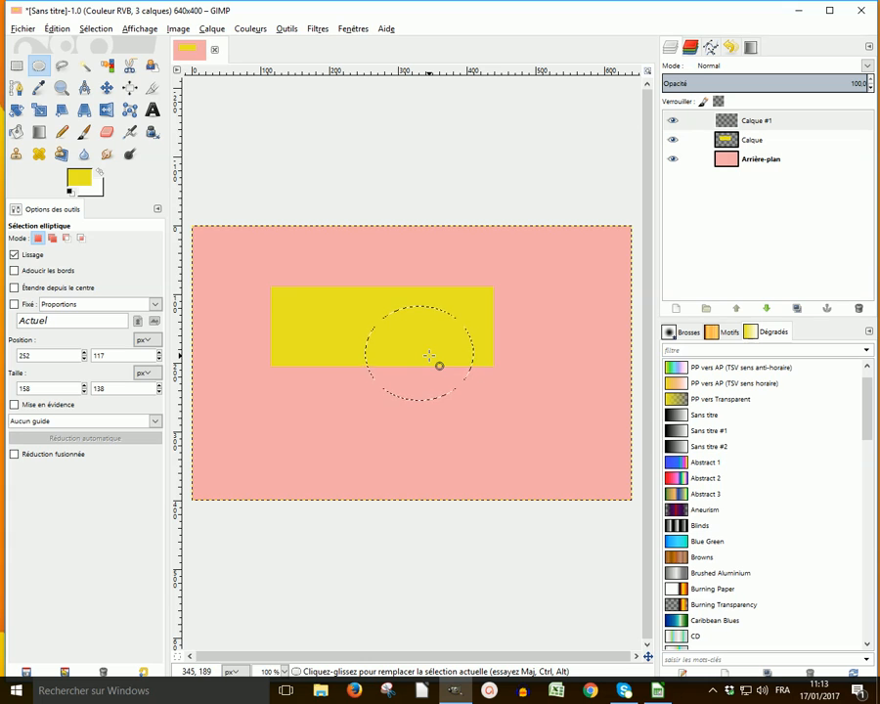
Step: Fill the elliptical selection with green (23e84c) and clear the selection
left_click(88, 184)
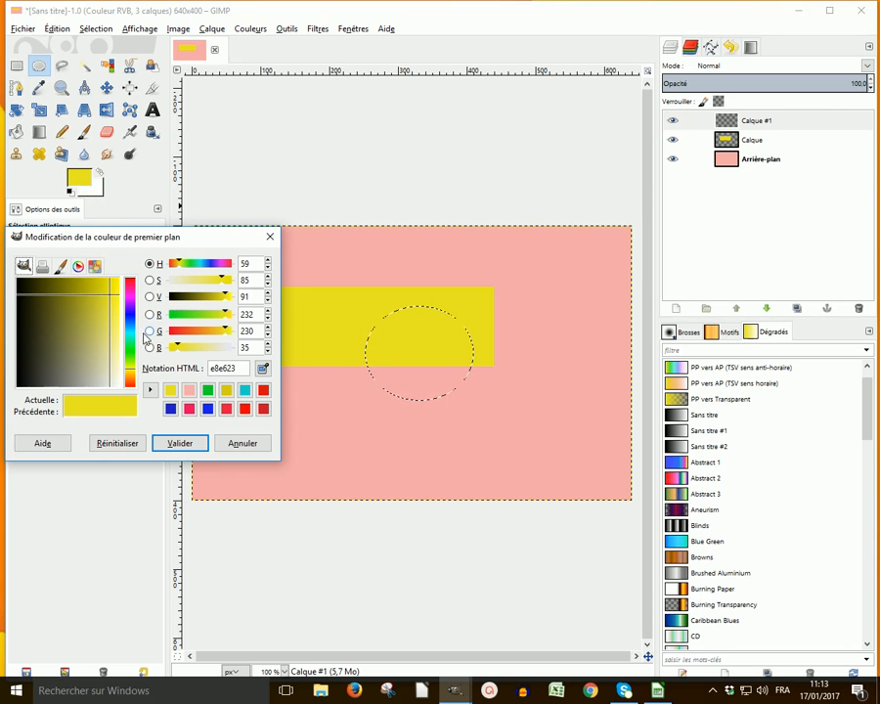
left_click(134, 350)
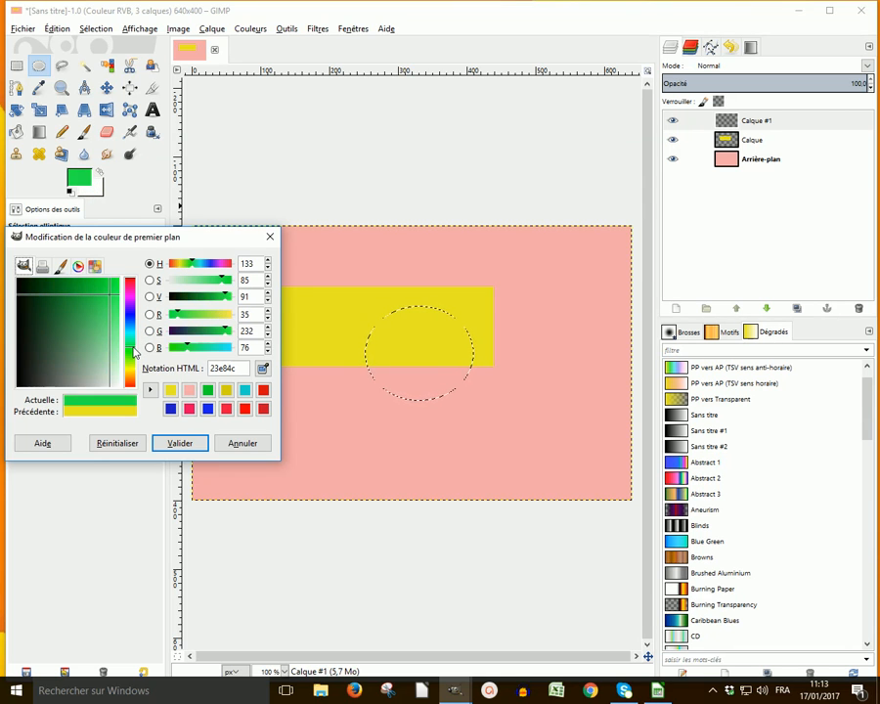
left_click(180, 442)
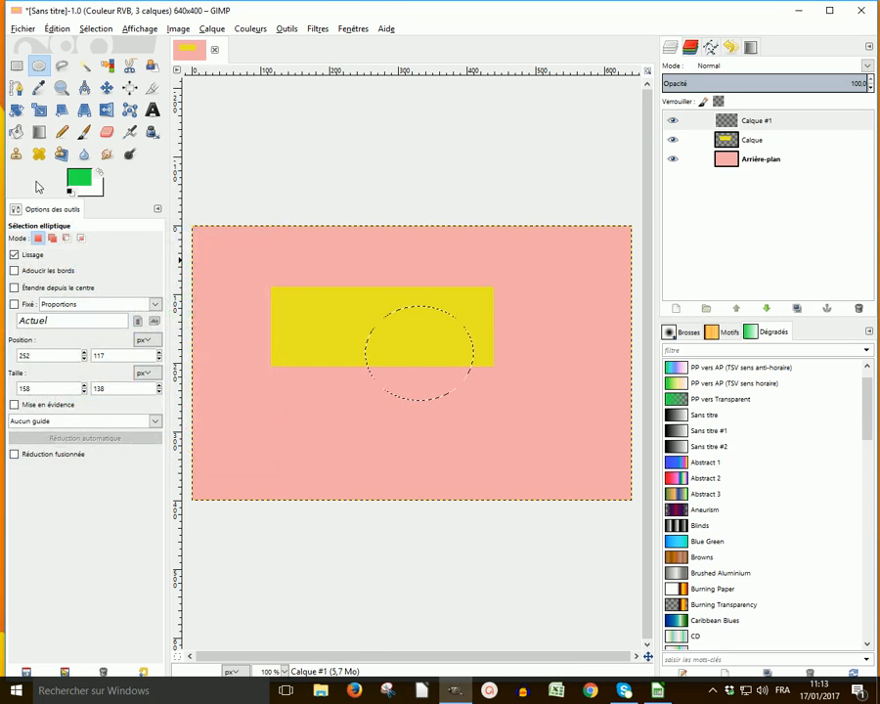
left_click(16, 131)
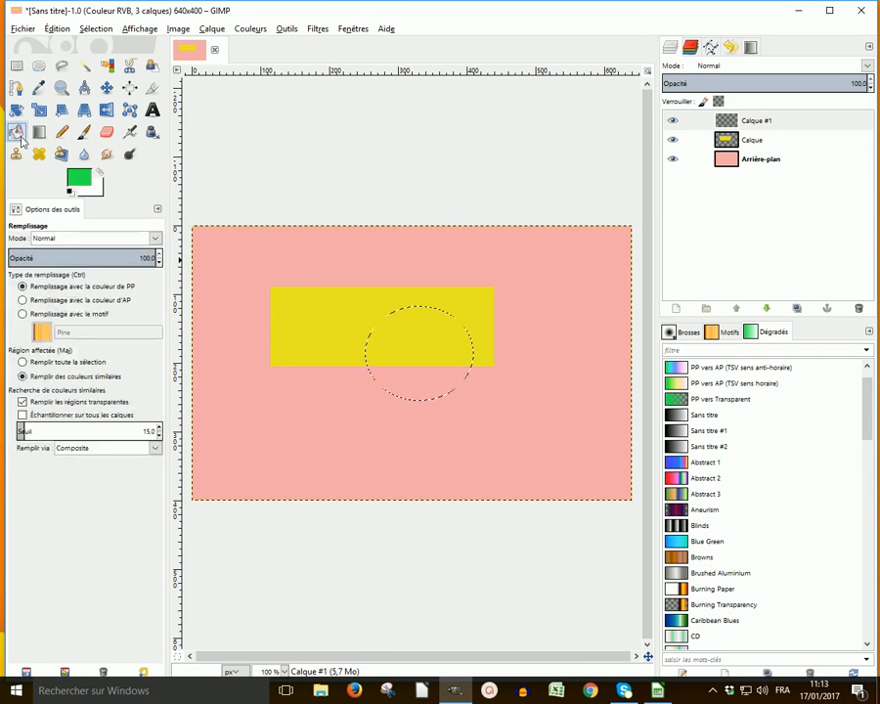
left_click(427, 367)
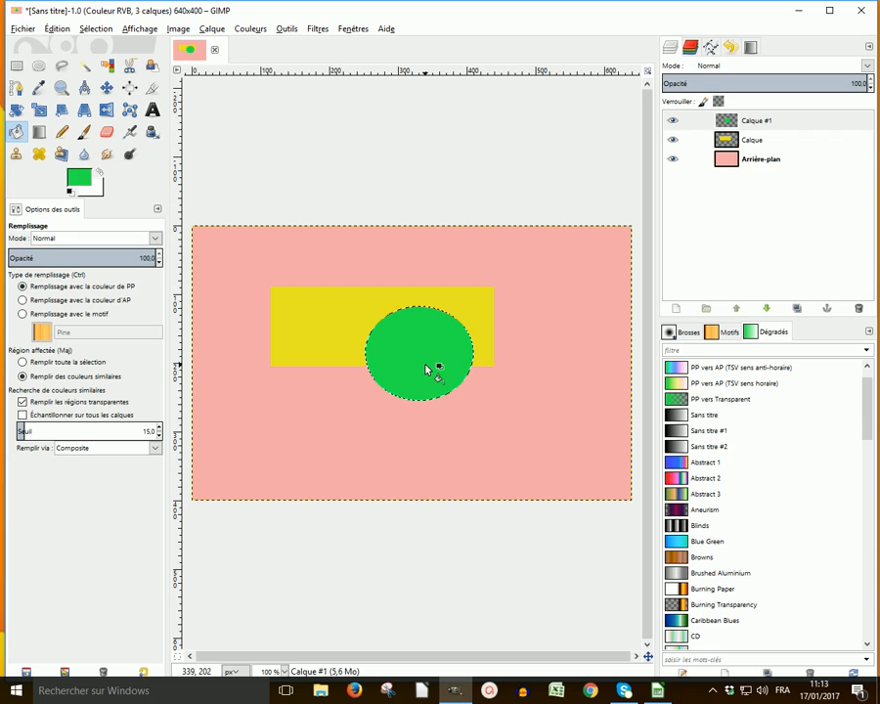
left_click(88, 28)
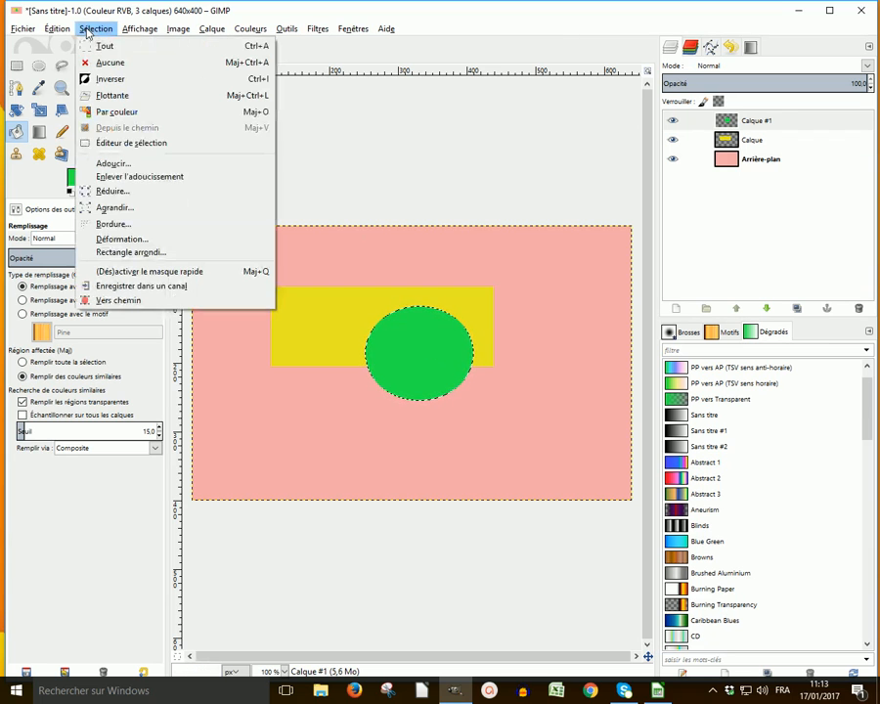
left_click(108, 62)
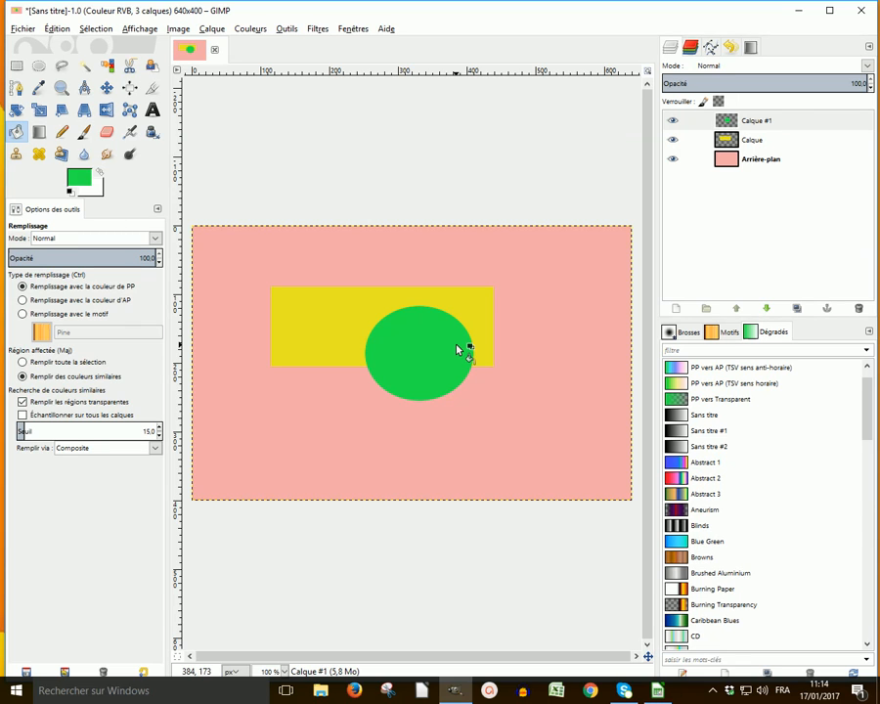
Step: Move the green ellipse to the yellow rectangle's lower left part and place its layer, Calque #1, beneath the rectangle's layer
left_click(107, 89)
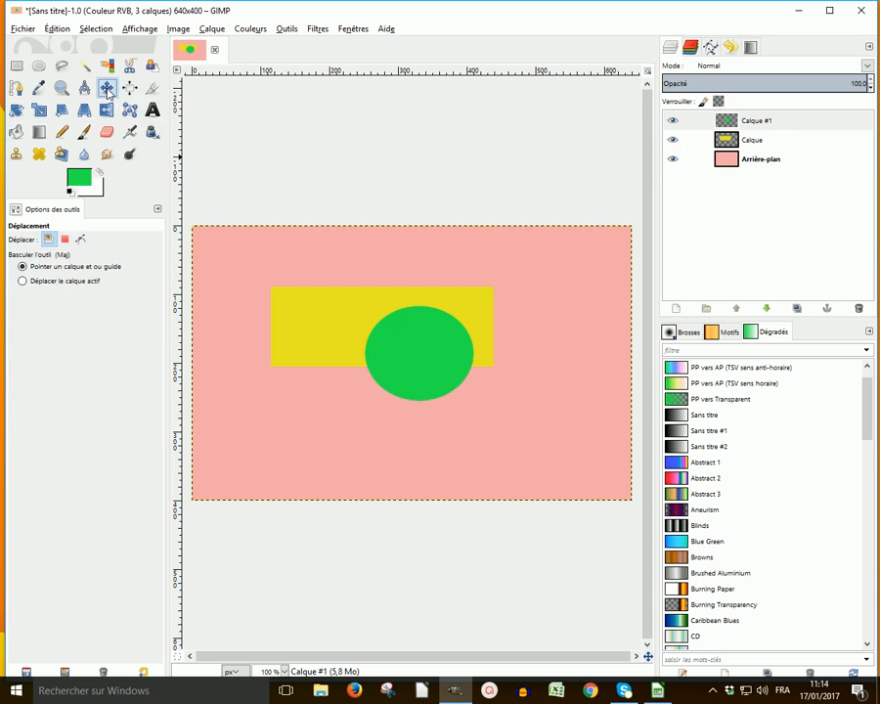
left_click_drag(365, 377, 337, 389)
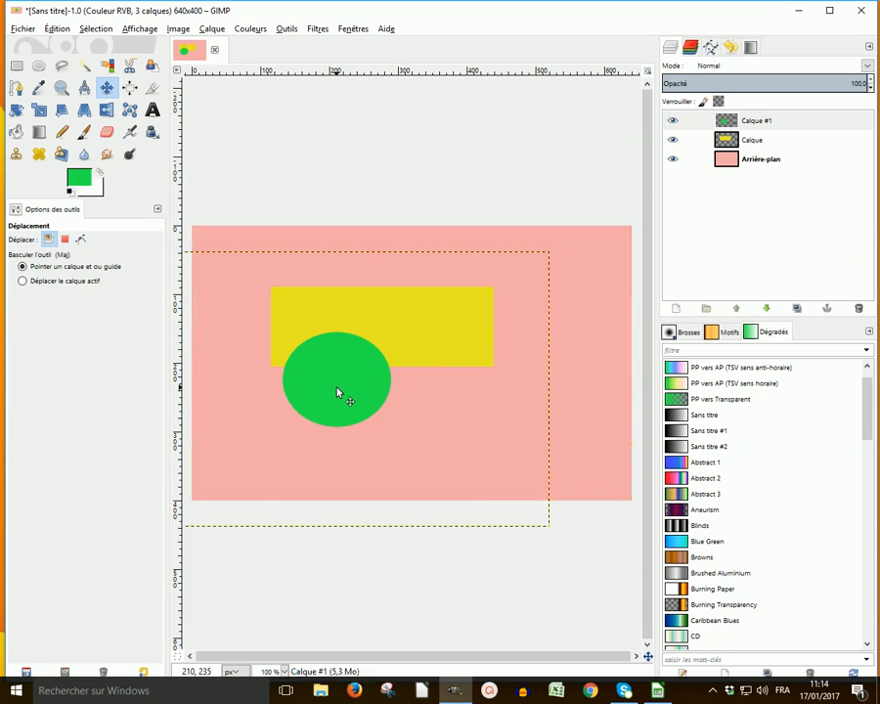
left_click(726, 164)
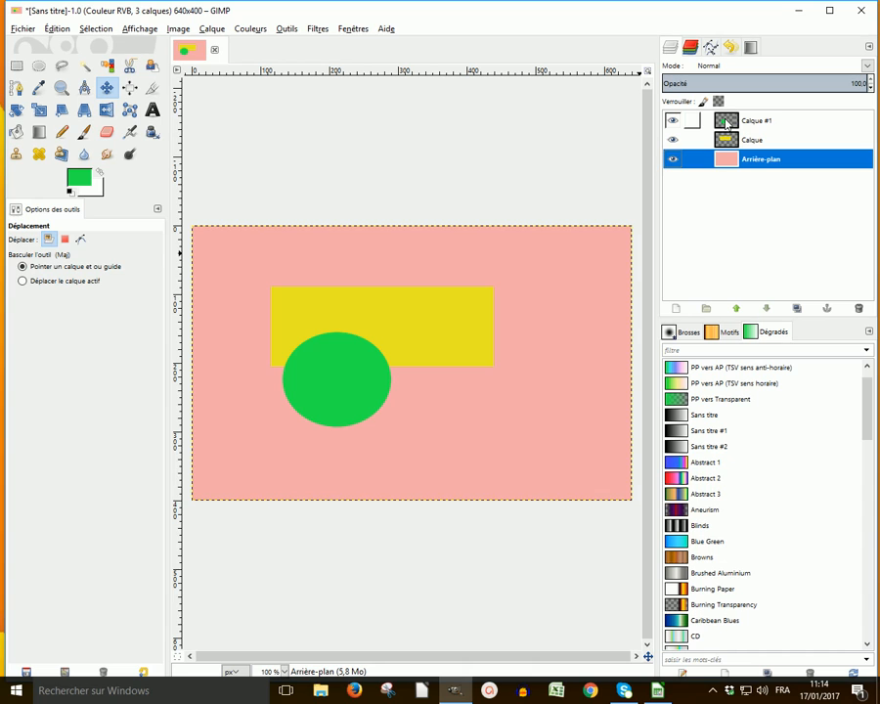
left_click_drag(726, 122, 727, 124)
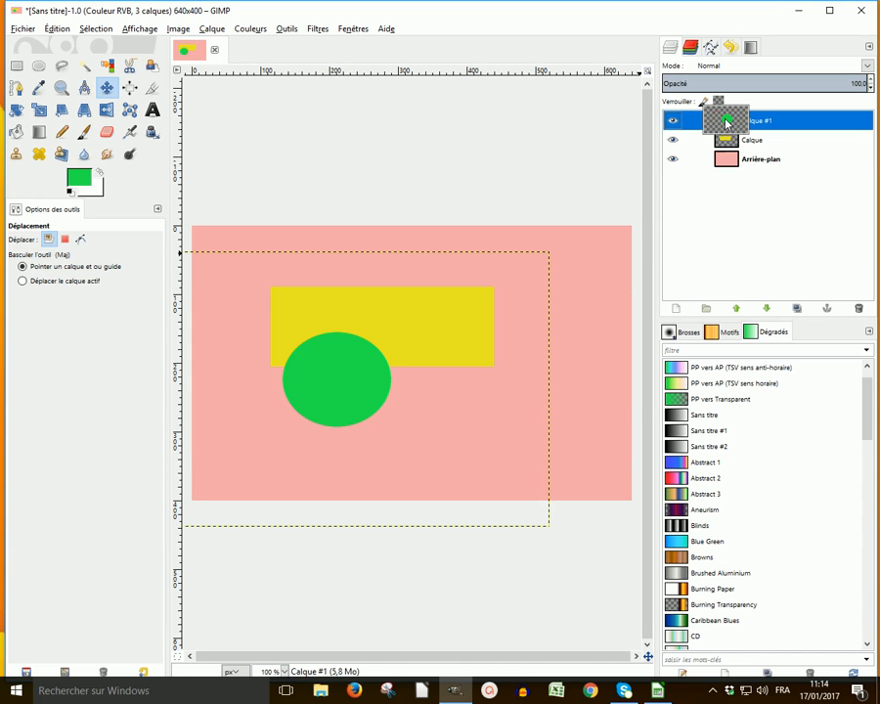
left_click_drag(727, 122, 771, 141)
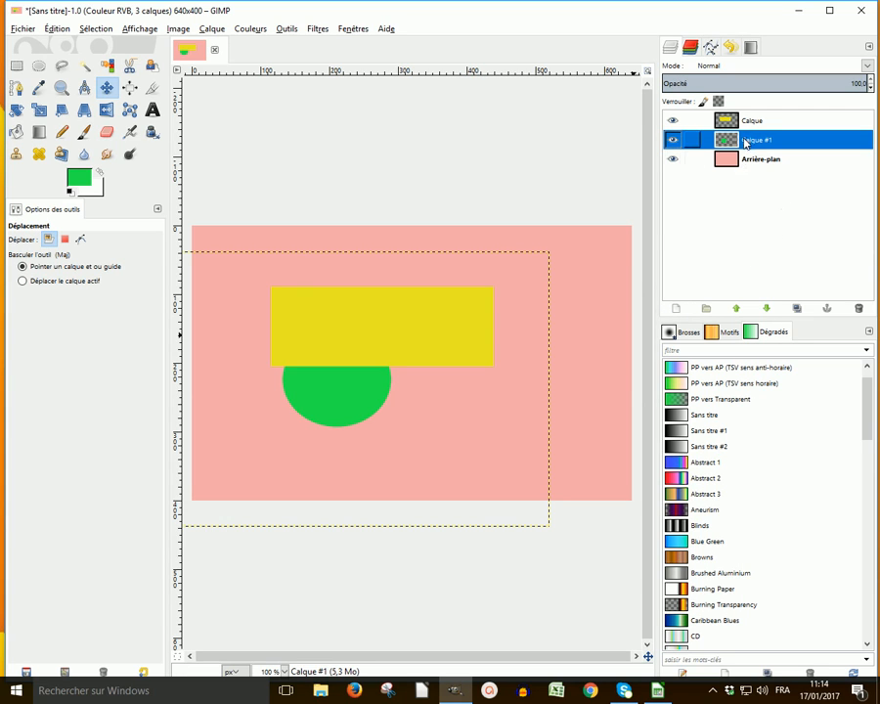
Step: Raise the green ellipse's layer, Calque #1, above the yellow rectangle's layer and add a new transparent 640 × 400 px layer on top
left_click_drag(734, 140, 757, 116)
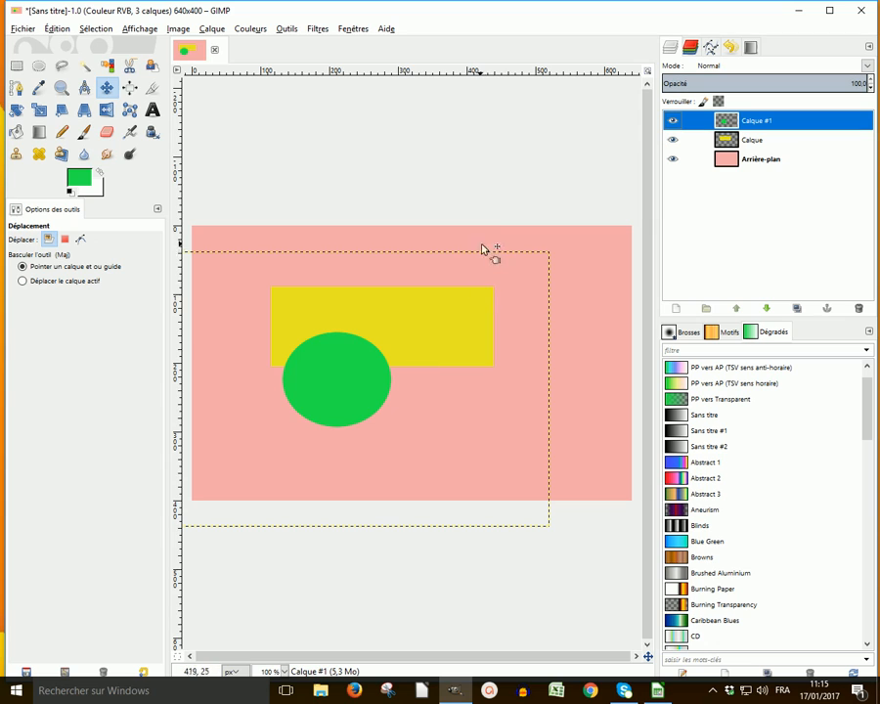
left_click(677, 311)
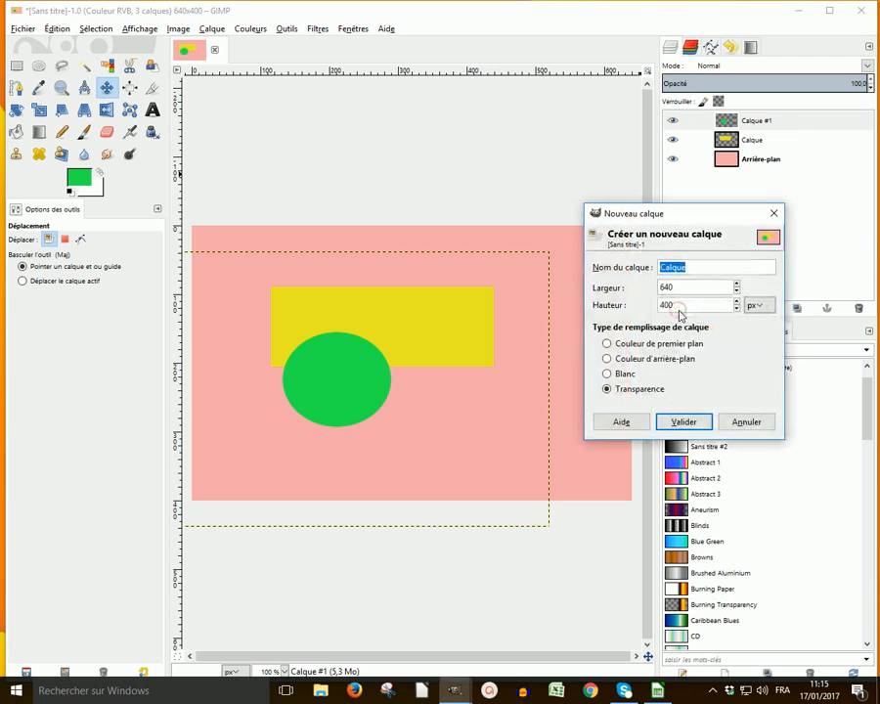
left_click(682, 424)
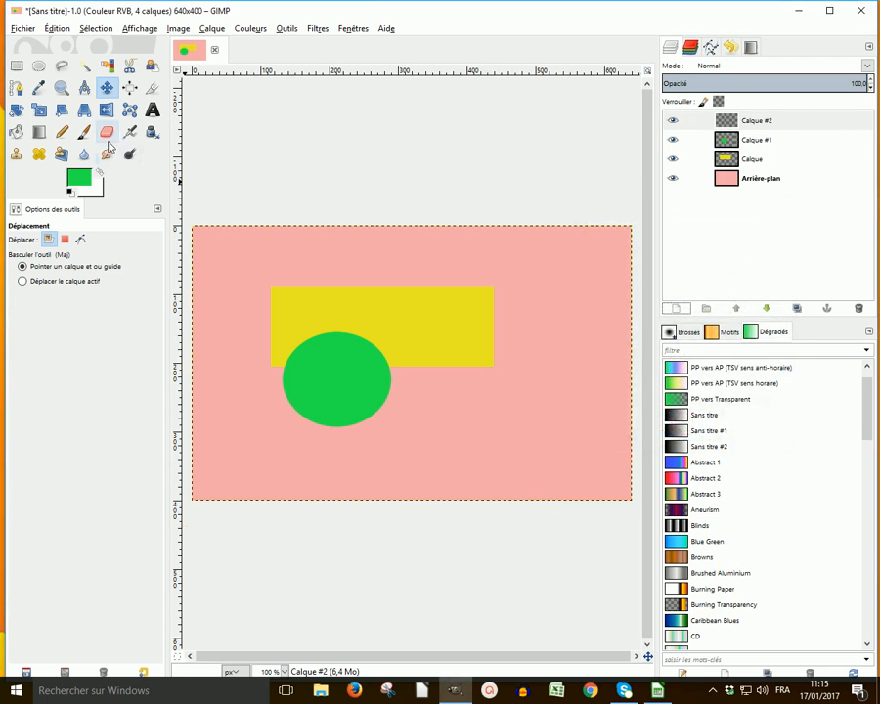
Step: Make a rectangular selection about 151 × 124 px overlapping the green ellipse's right side and the yellow rectangle's lower part
left_click(18, 65)
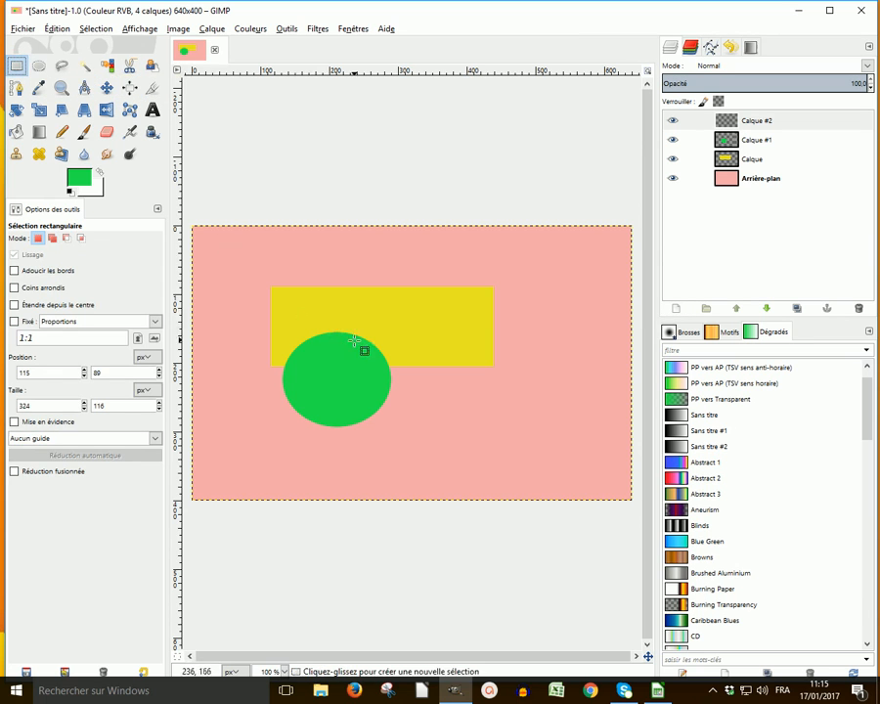
left_click_drag(351, 313, 453, 395)
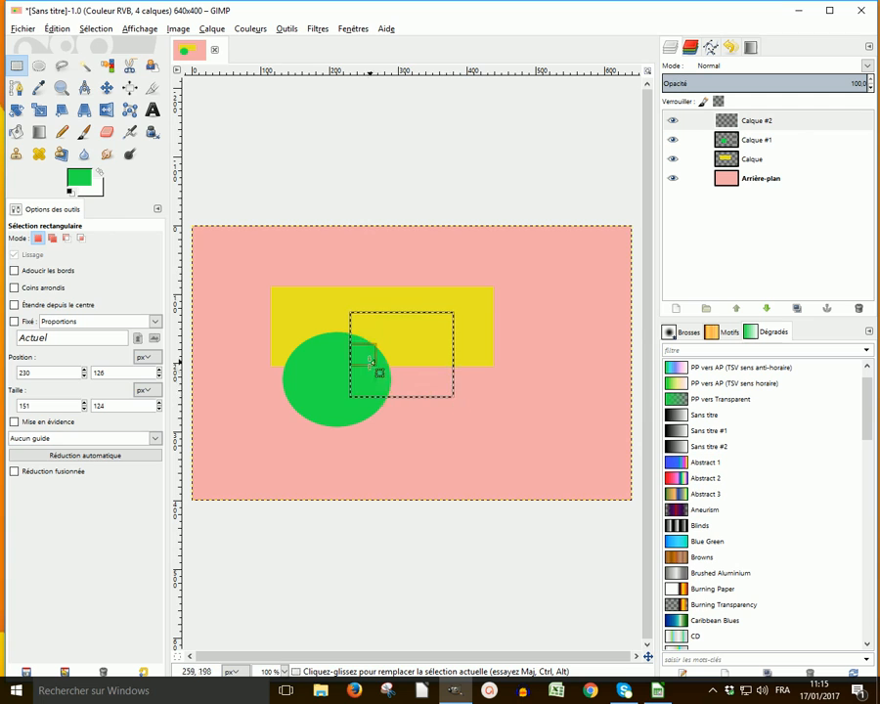
left_click(403, 359)
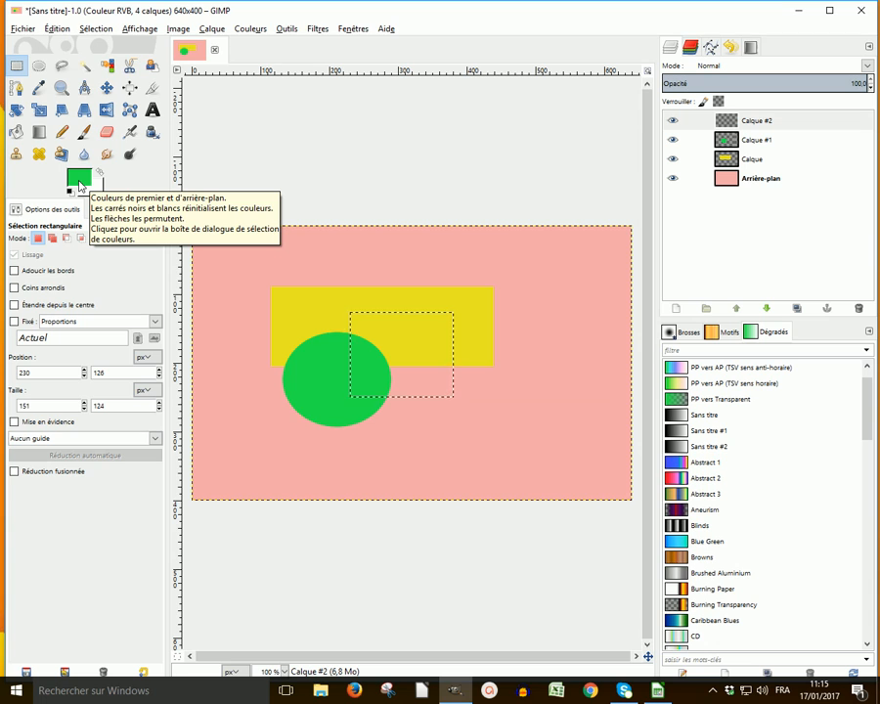
Step: Fill the rectangular selection on the new layer with blue (232ce8) and clear the selection
left_click(80, 182)
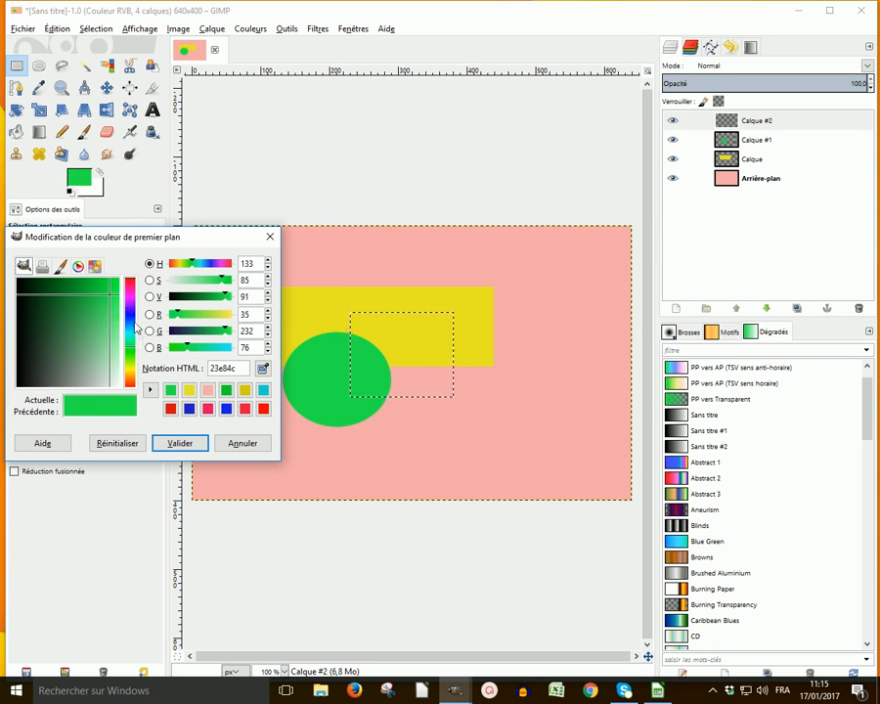
left_click(131, 294)
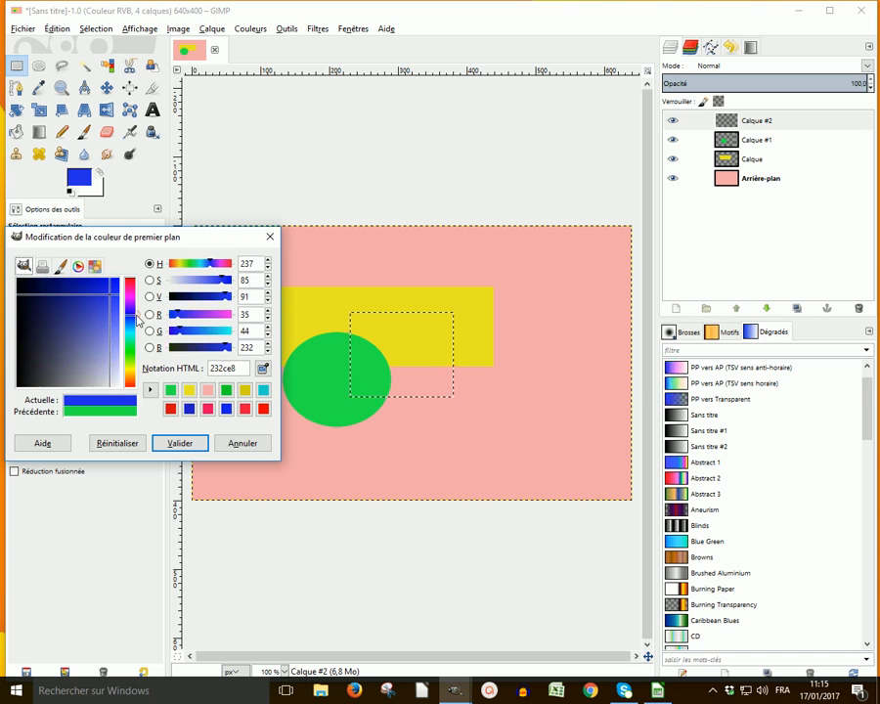
left_click(180, 443)
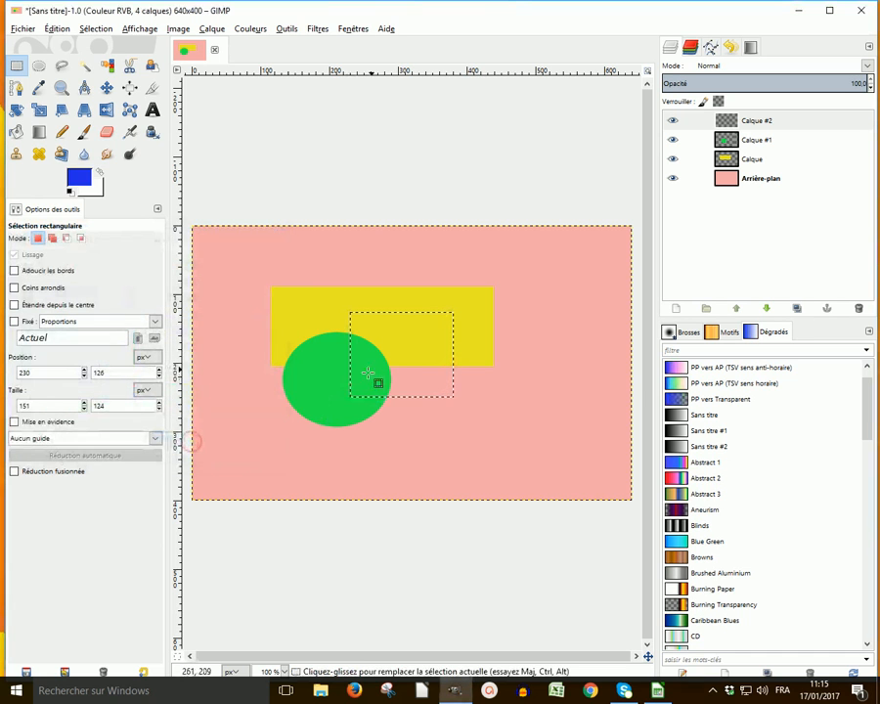
left_click(421, 352)
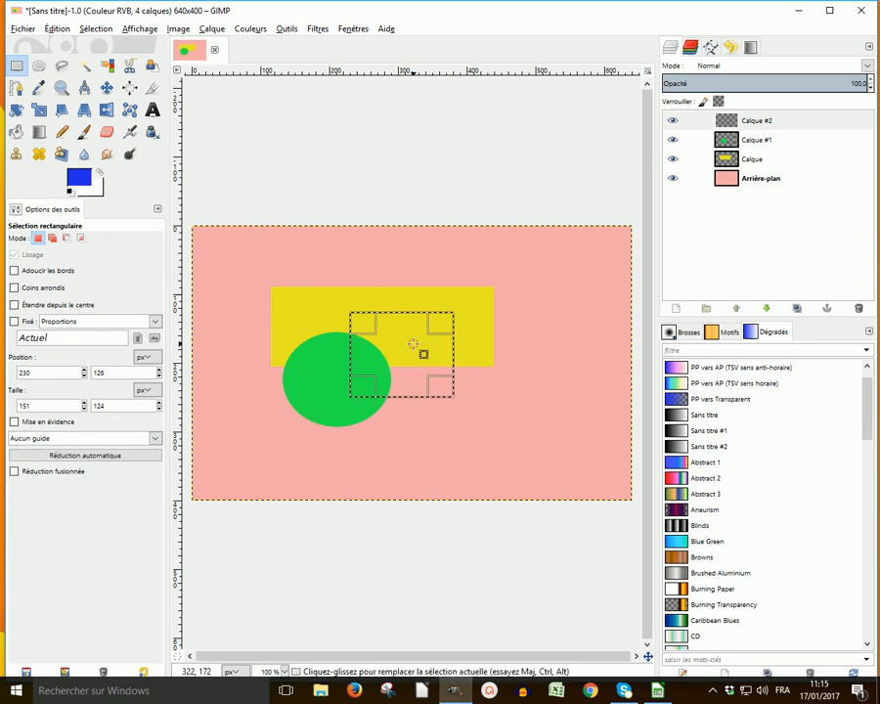
left_click(16, 132)
left_click(401, 351)
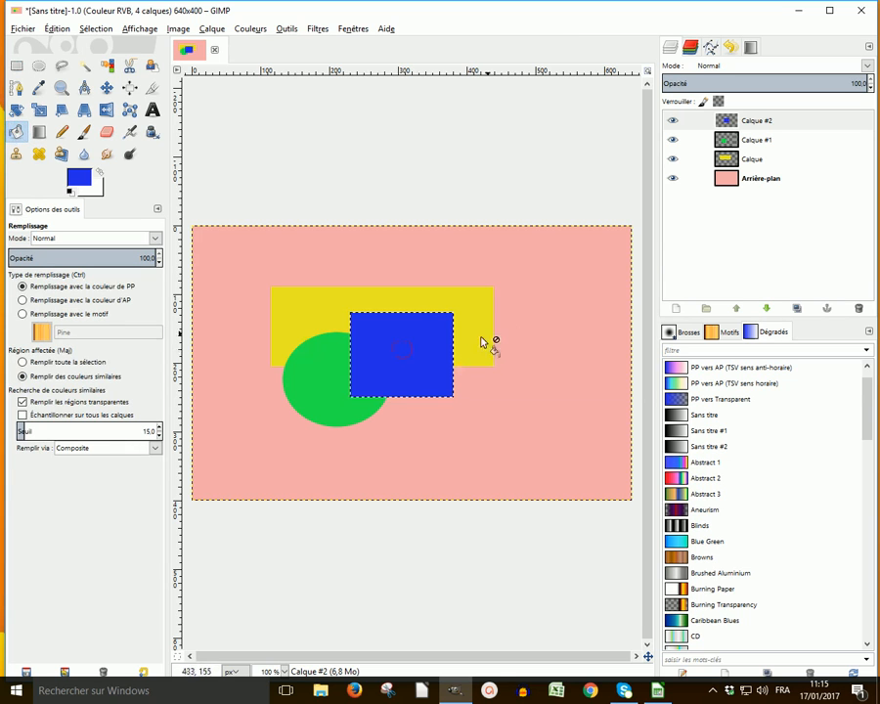
left_click(95, 28)
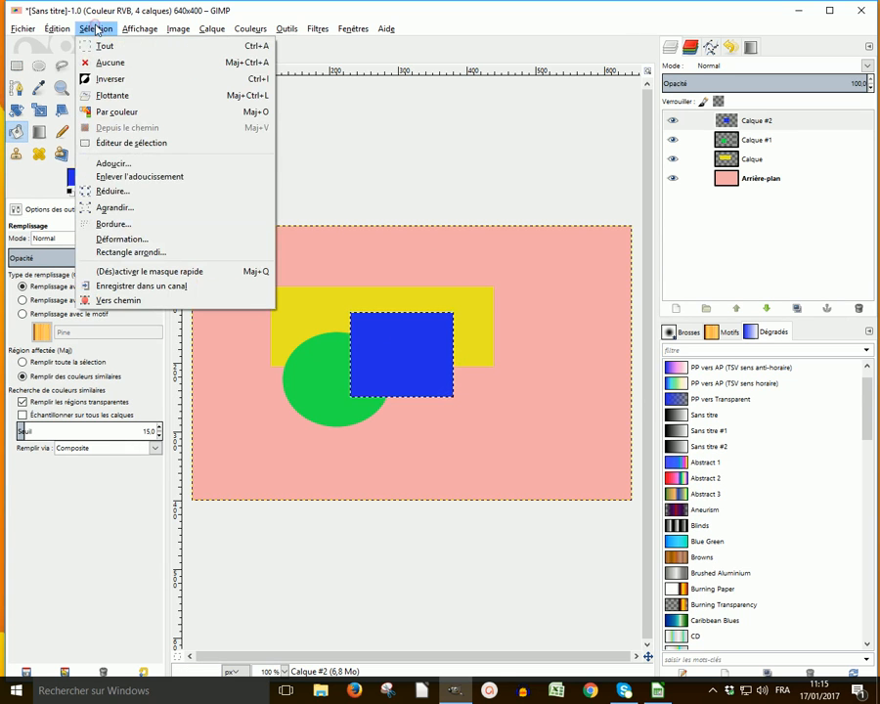
left_click(109, 63)
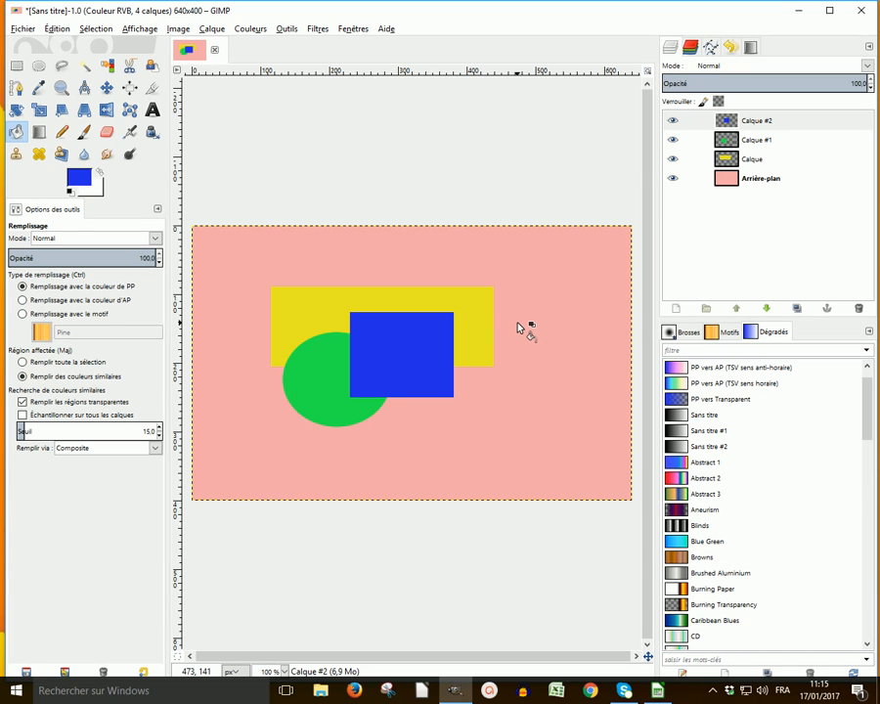
Step: Try to quit the program with the image unsaved, and dismiss the quit dialog
left_click(860, 11)
left_click_drag(275, 33, 441, 86)
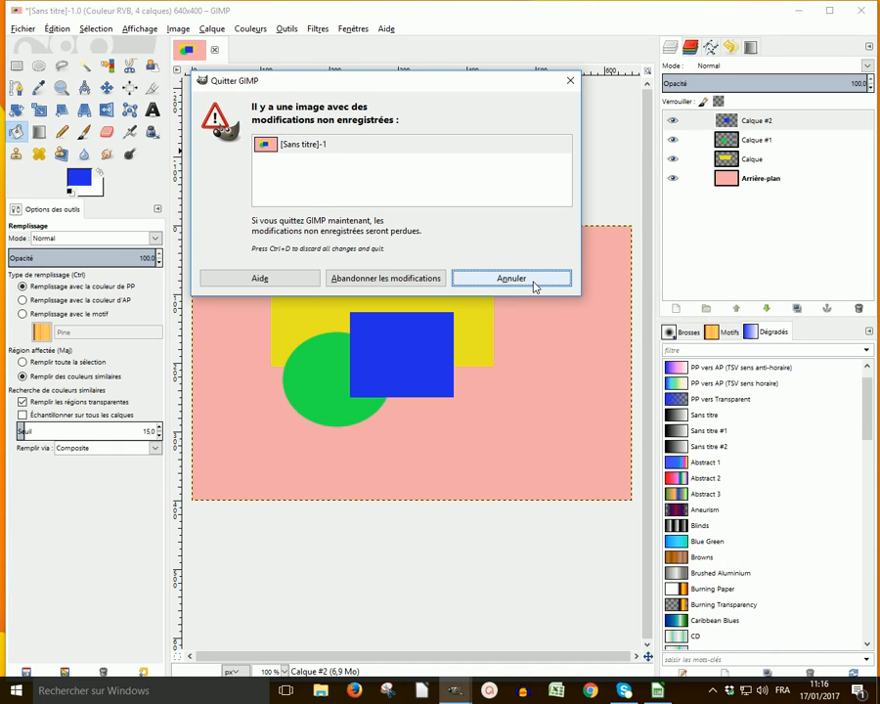
left_click(567, 83)
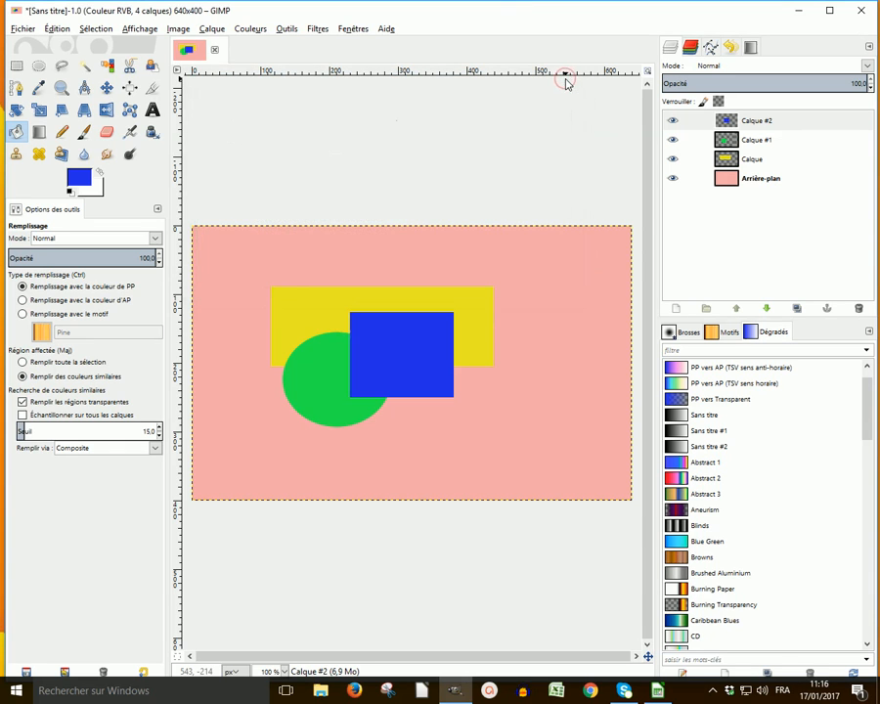
Step: Save the layered image to the Desktop folder as essai.xcf
left_click(23, 30)
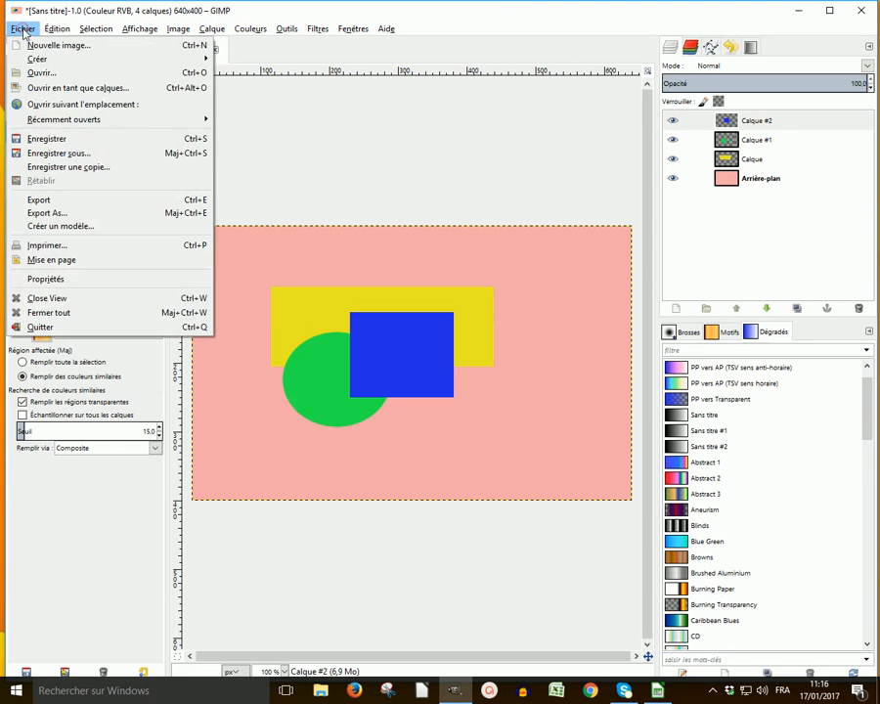
left_click(44, 138)
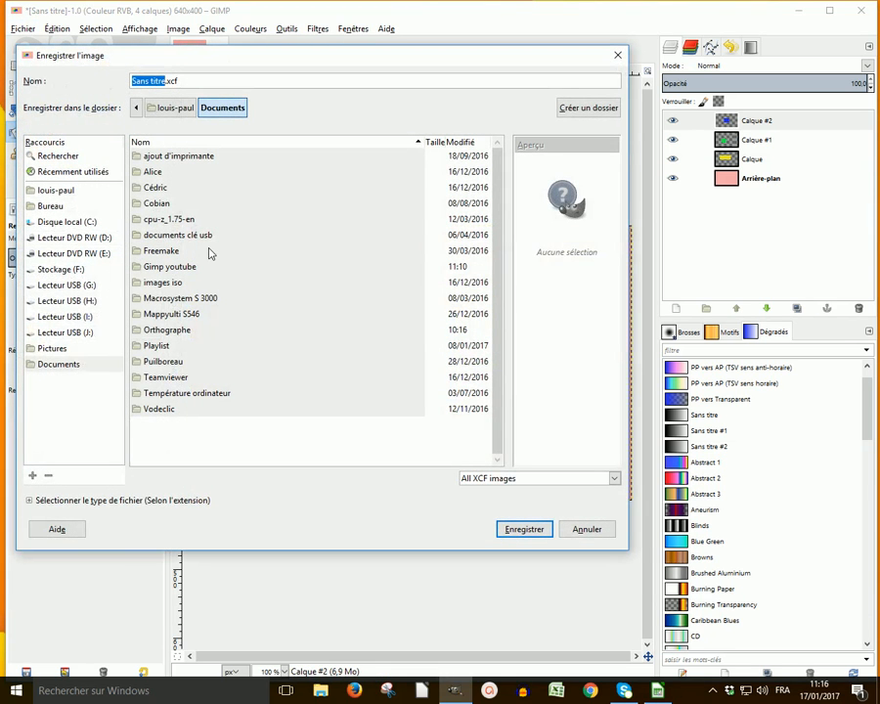
left_click(51, 206)
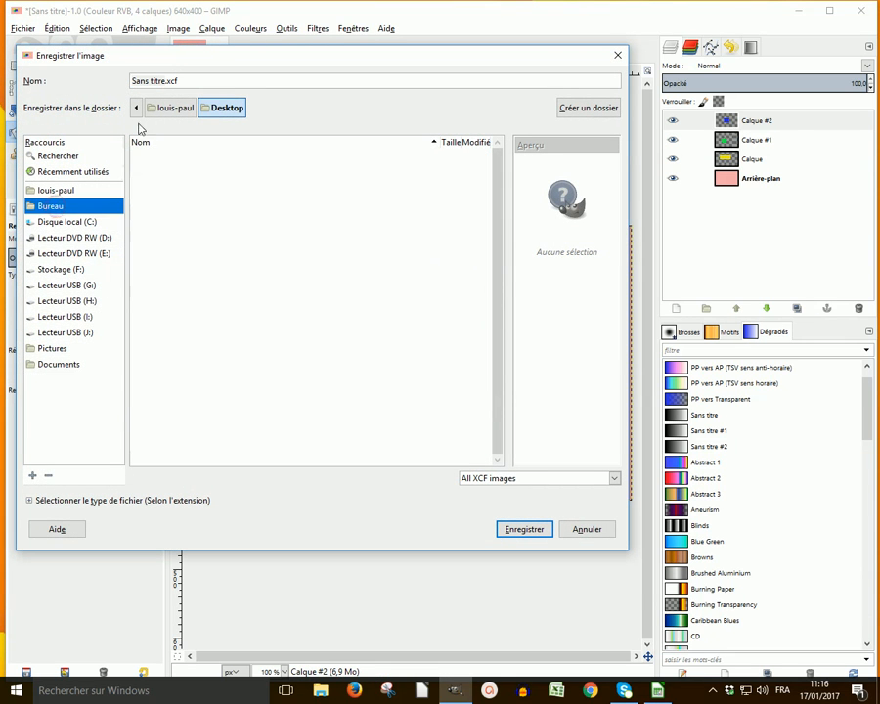
left_click(156, 81)
left_click(151, 81)
left_click_drag(164, 82, 94, 75)
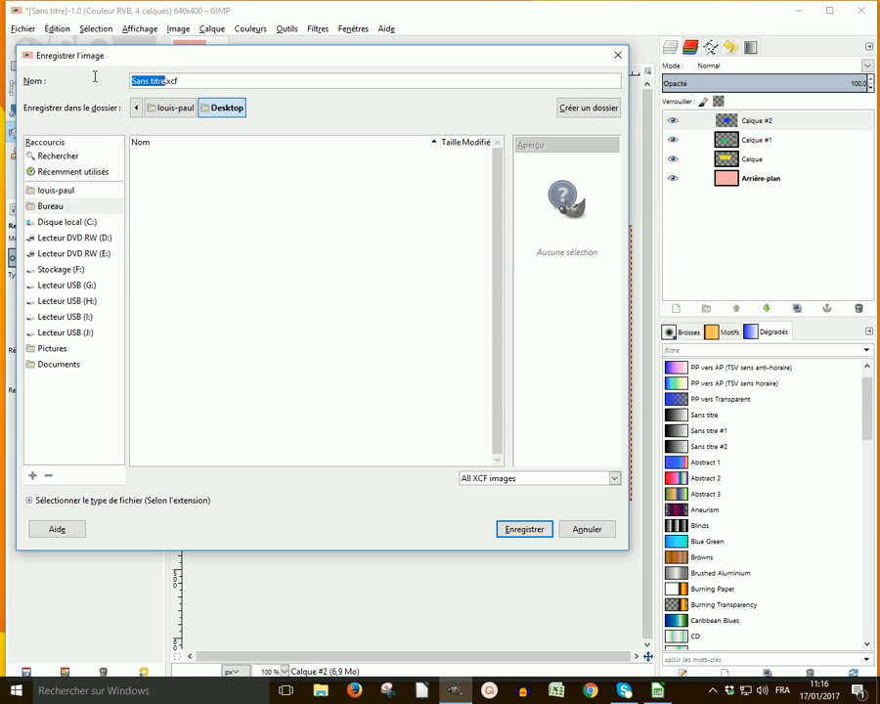
type("essai")
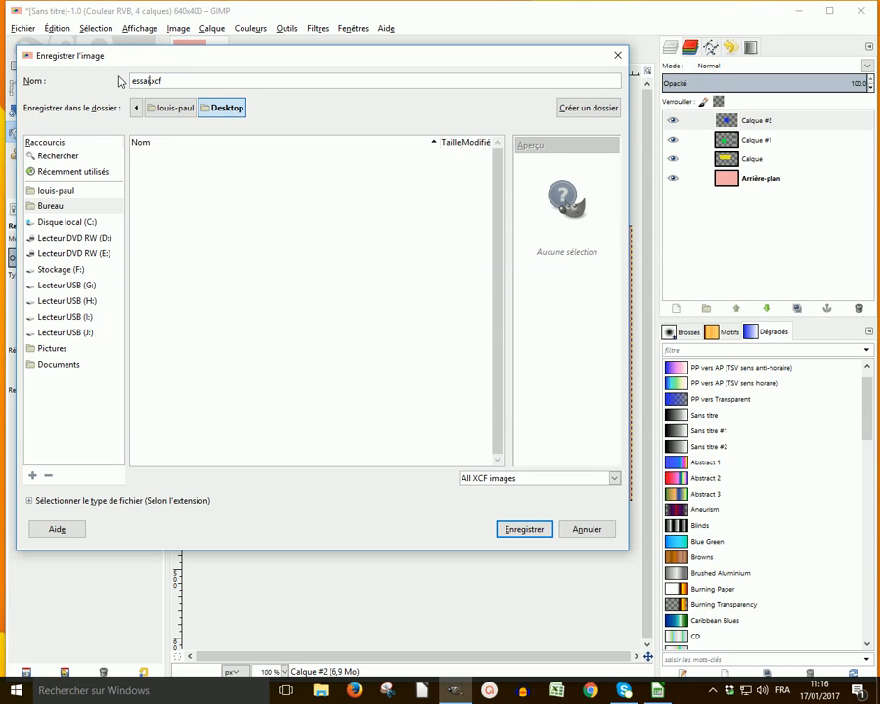
left_click(533, 530)
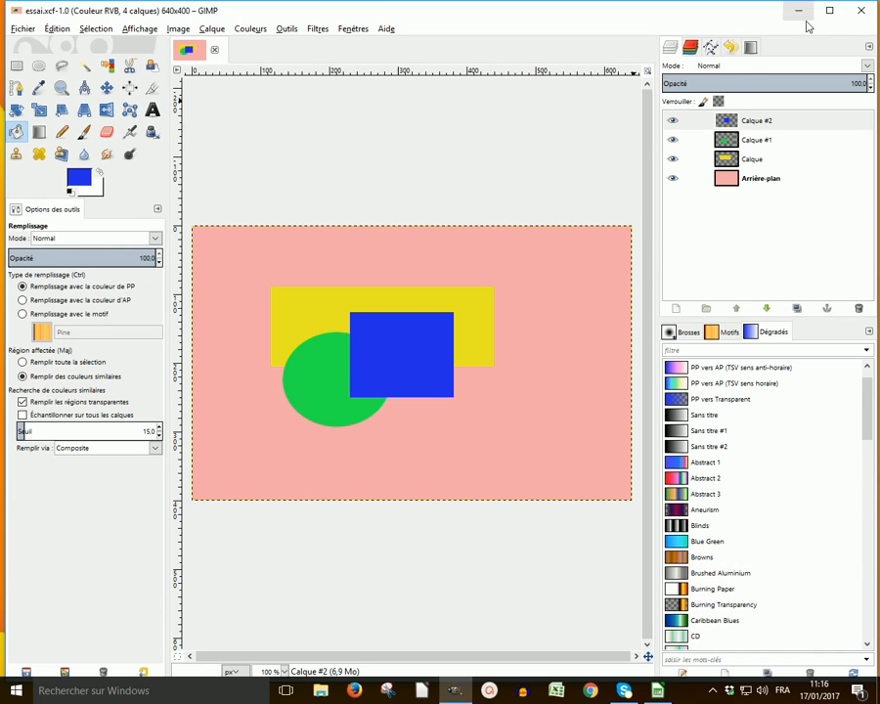
Step: Close GIMP and move the essai.xcf file on the desktop from the corner to just above the wallpaper's title text
left_click(859, 12)
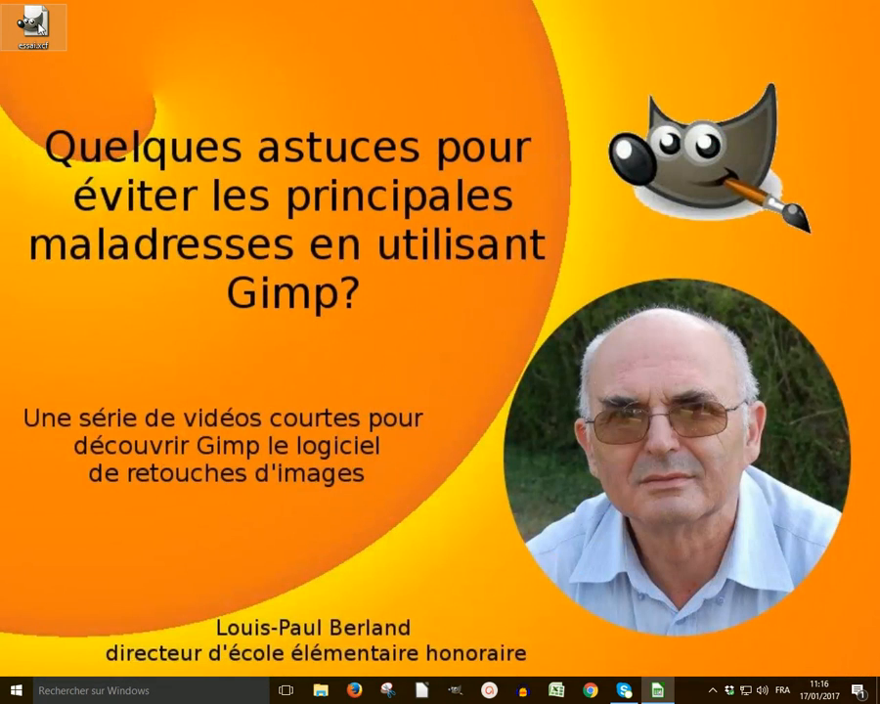
left_click_drag(34, 20, 235, 90)
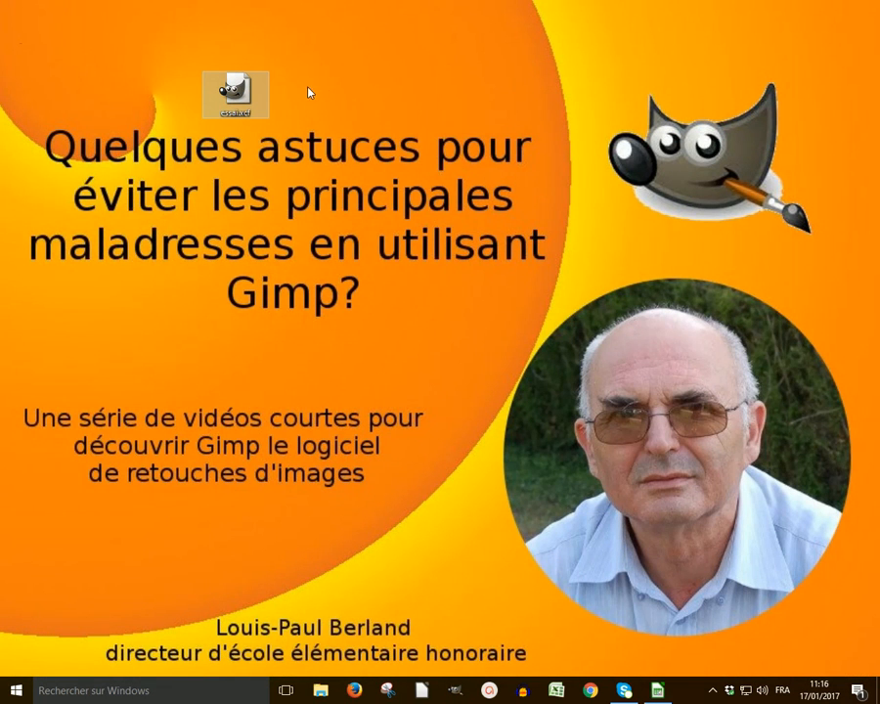